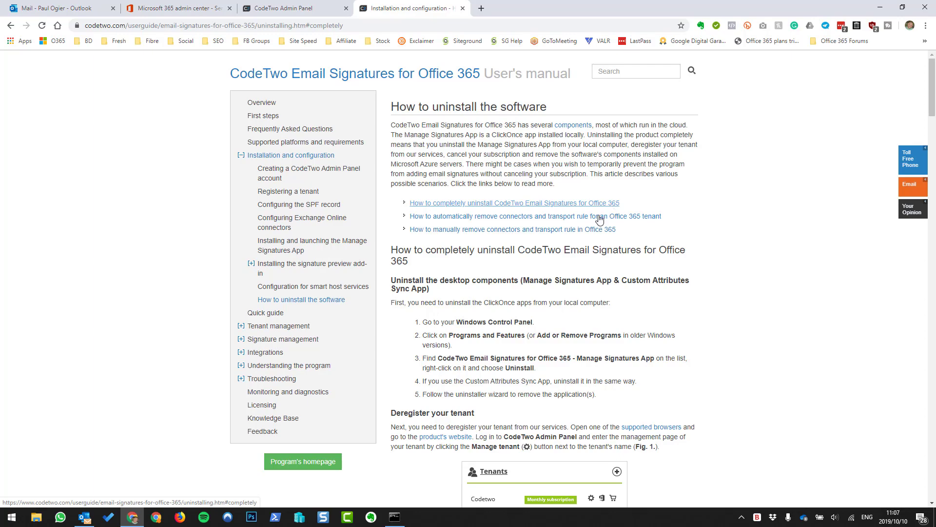
Step: Skim the uninstall guide's deregistration and domain sections, and open the tenant's domain list in the Microsoft 365 admin center
scroll(558, 259, down, 10)
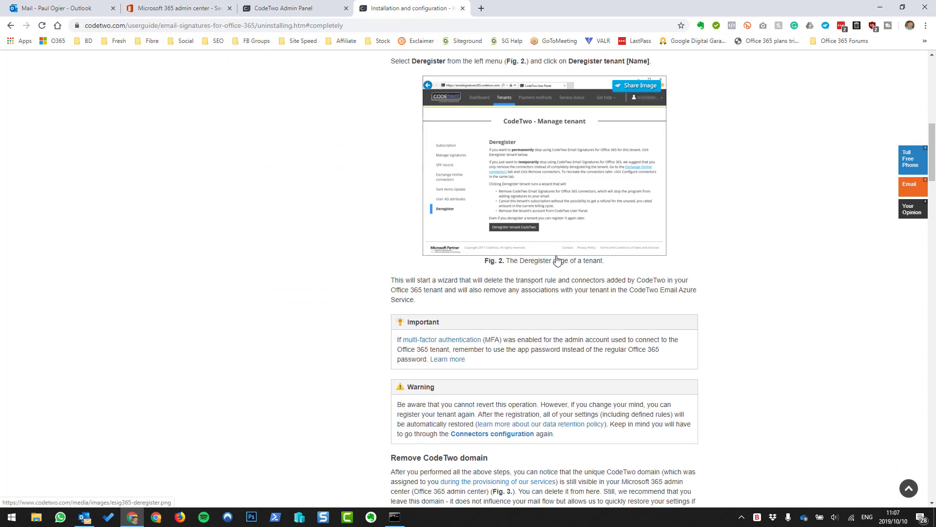
scroll(557, 259, up, 6)
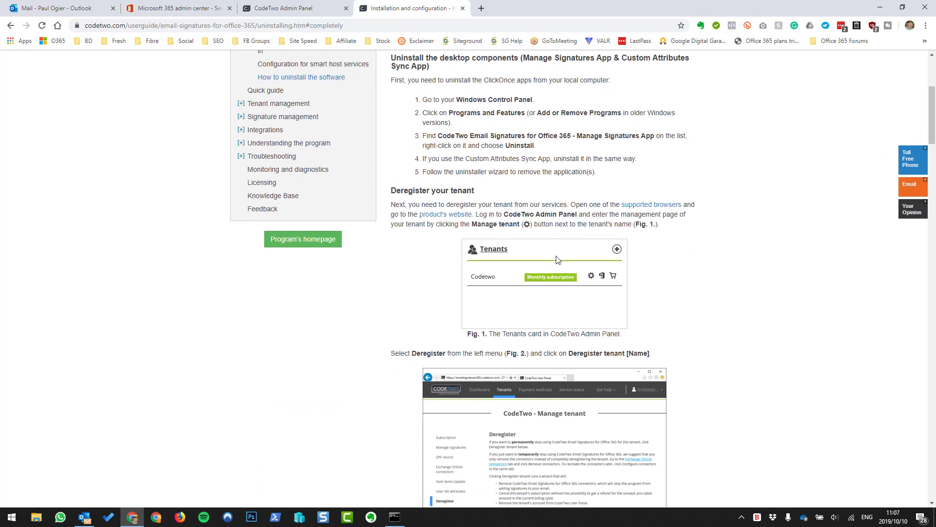
scroll(557, 260, down, 11)
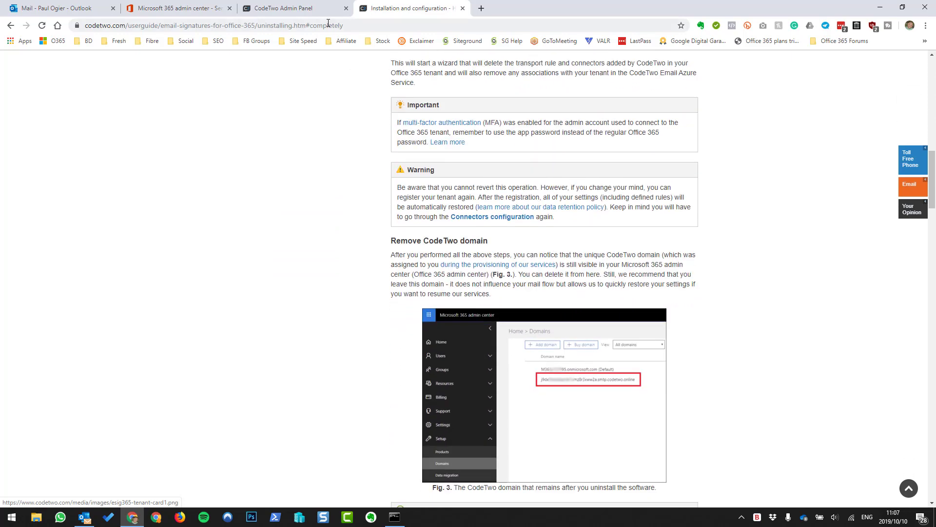
click(176, 8)
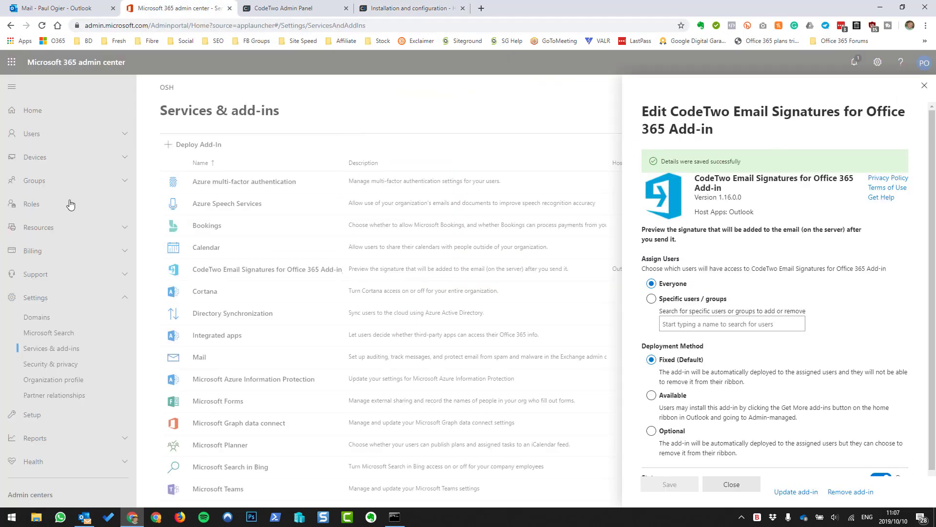
click(926, 86)
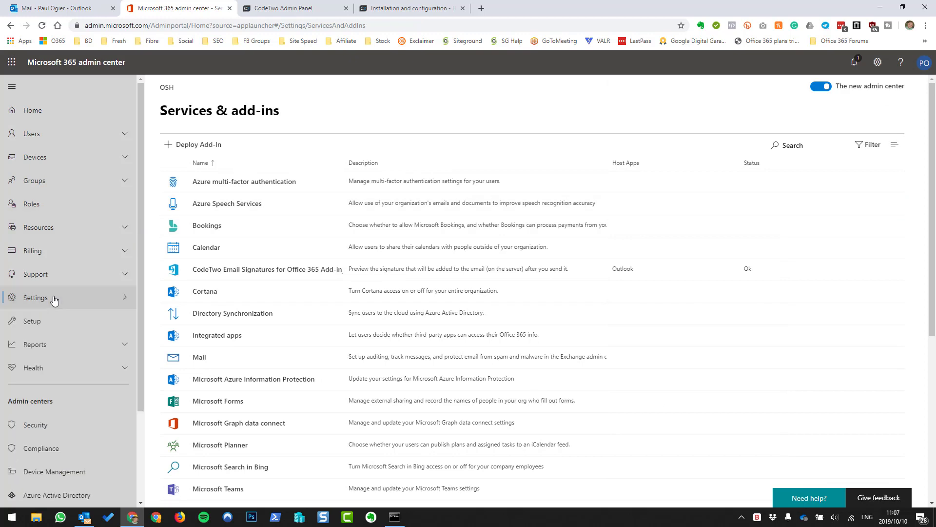
click(39, 317)
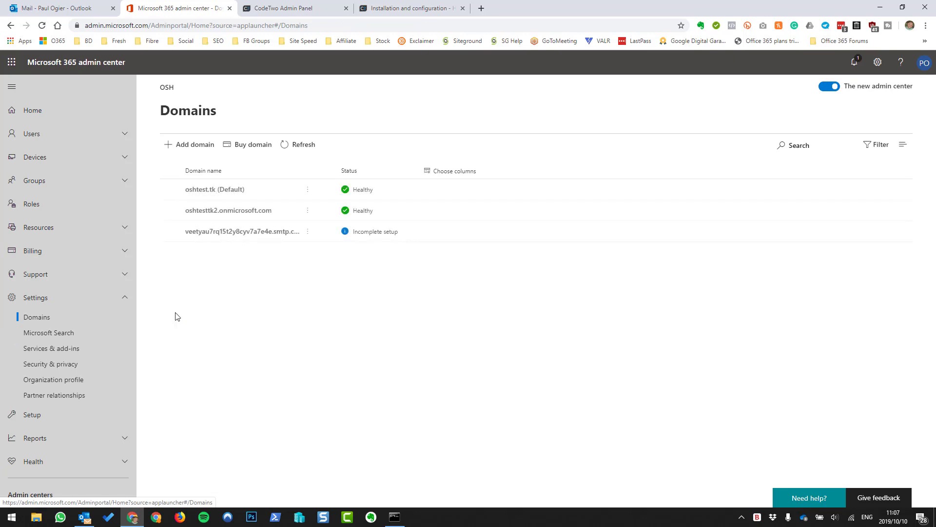
Step: Widen the Domain name column, view the details of the smtp.codetwo.online domain and close them
drag(333, 168, 447, 169)
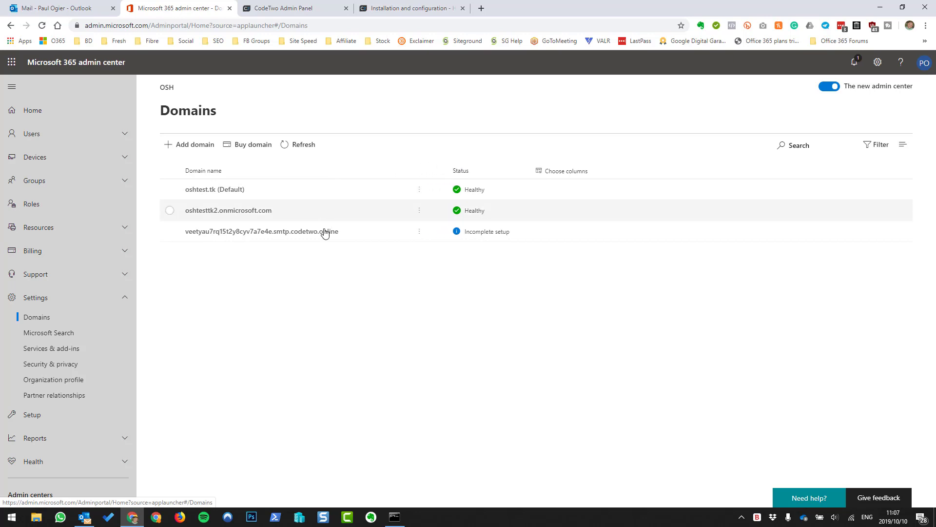
click(366, 233)
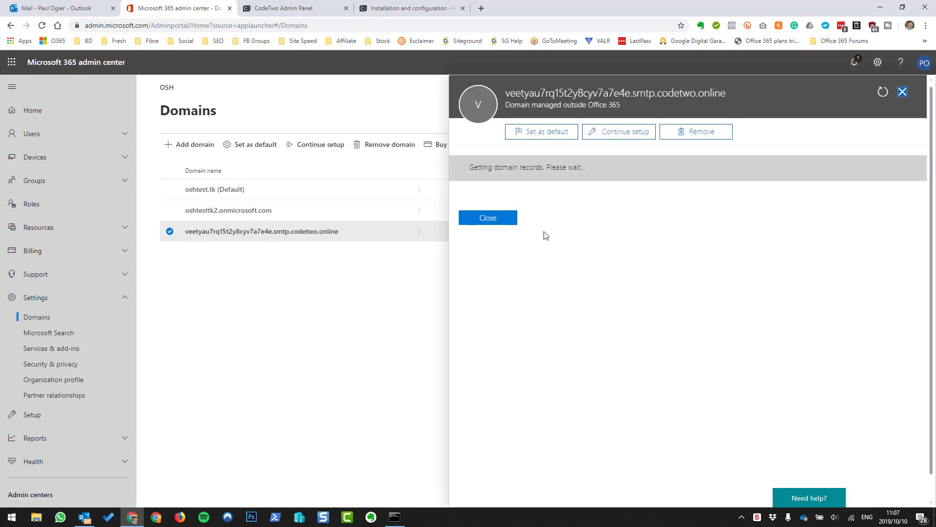
click(912, 92)
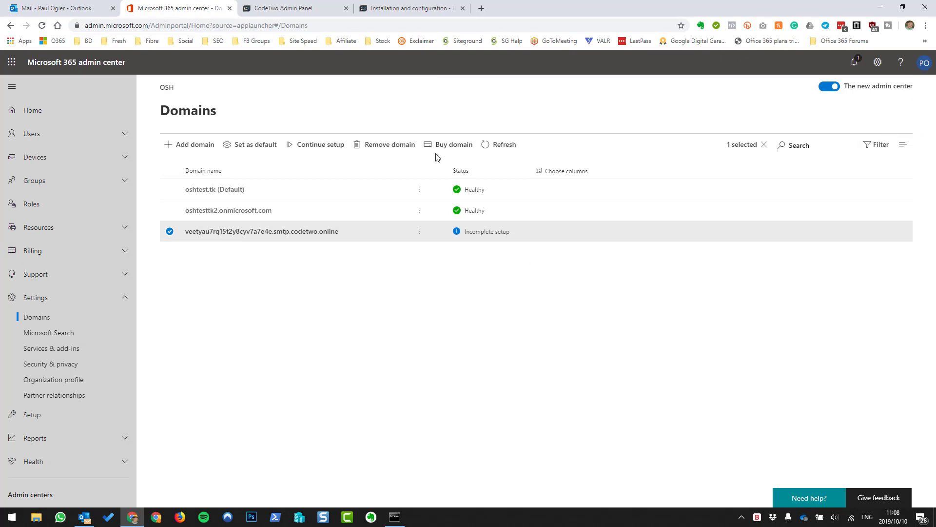
Step: Review the guide's Remove CodeTwo domain and Deregister your tenant sections, and view the tenant's Deregister page in the CodeTwo Admin Panel
click(394, 14)
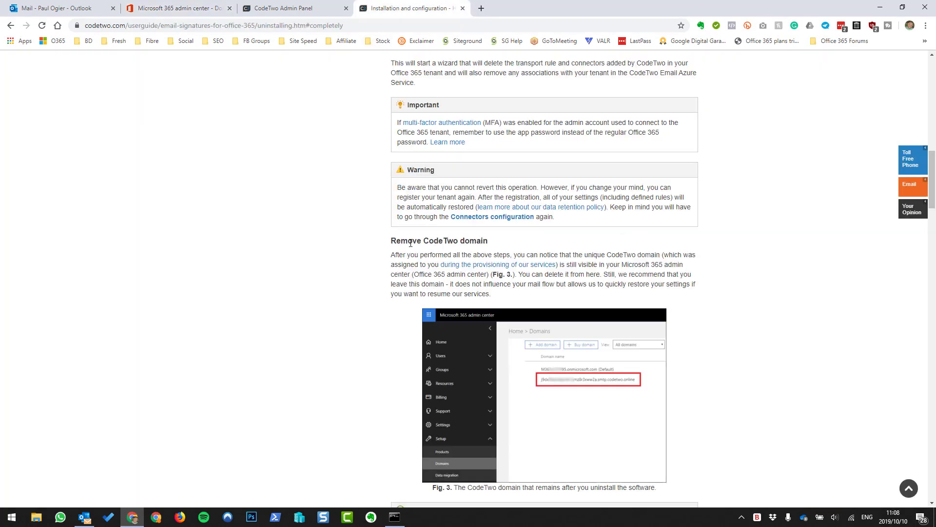
drag(392, 242, 487, 240)
scroll(497, 240, up, 8)
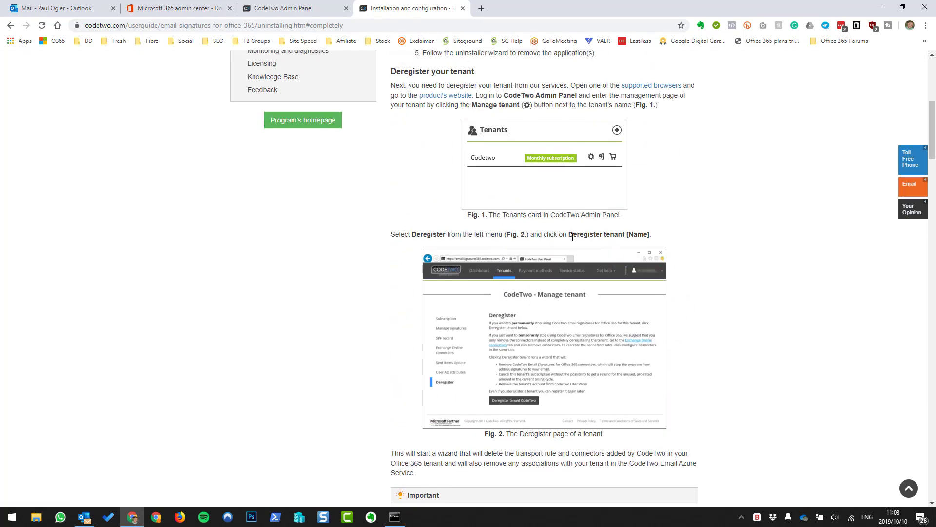
scroll(573, 237, down, 1)
click(283, 8)
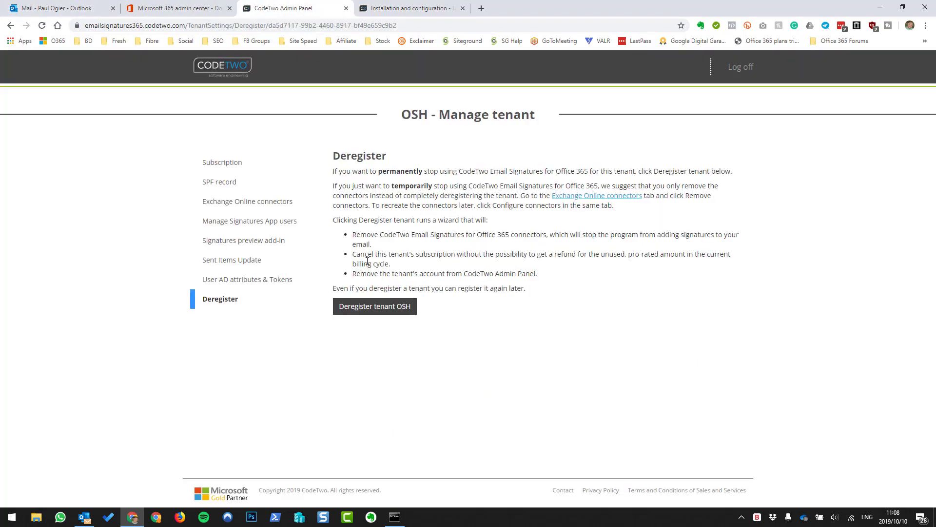
Step: Find the guide's section on removing CodeTwo data from Azure Active Directory and open its Azure Active Directory admin center link in a new tab
click(411, 8)
scroll(597, 257, down, 10)
scroll(598, 256, down, 5)
drag(396, 219, 574, 217)
scroll(574, 217, down, 1)
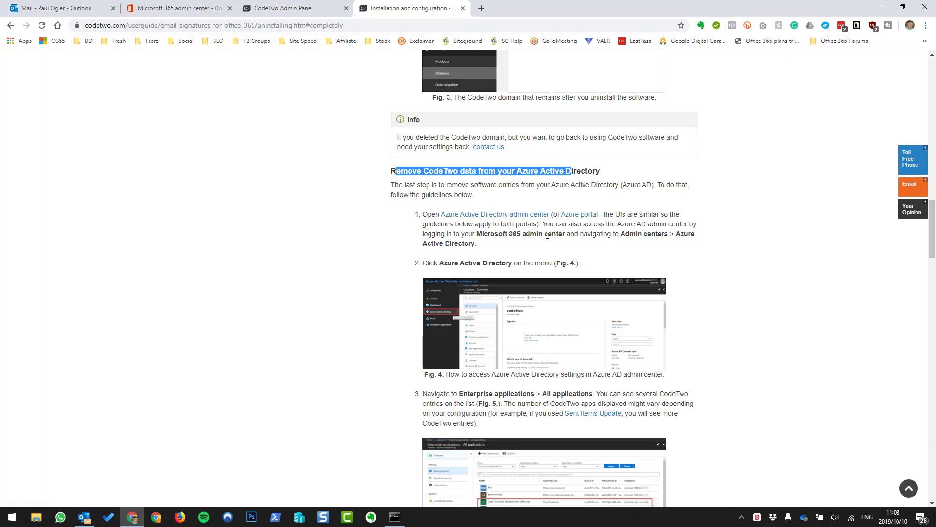
right_click(578, 216)
right_click(536, 217)
click(577, 225)
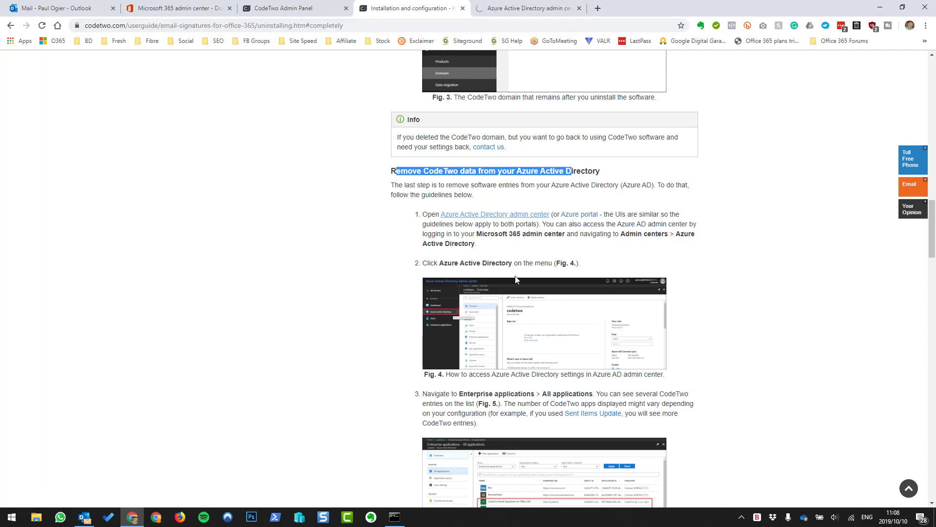
Step: Read the guide's enterprise application instructions and open the OSH directory's list of all enterprise applications in the Azure Active Directory admin center
scroll(517, 280, down, 1)
scroll(518, 280, down, 1)
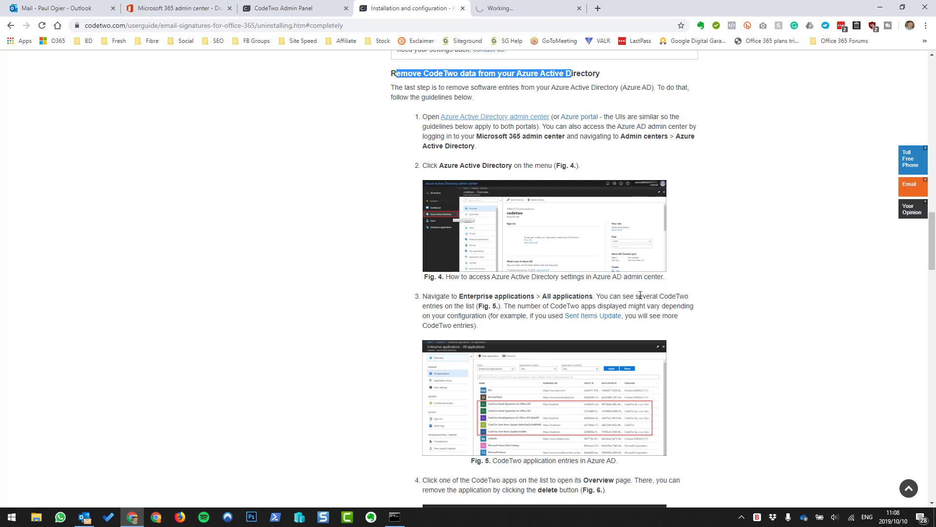
scroll(618, 296, down, 4)
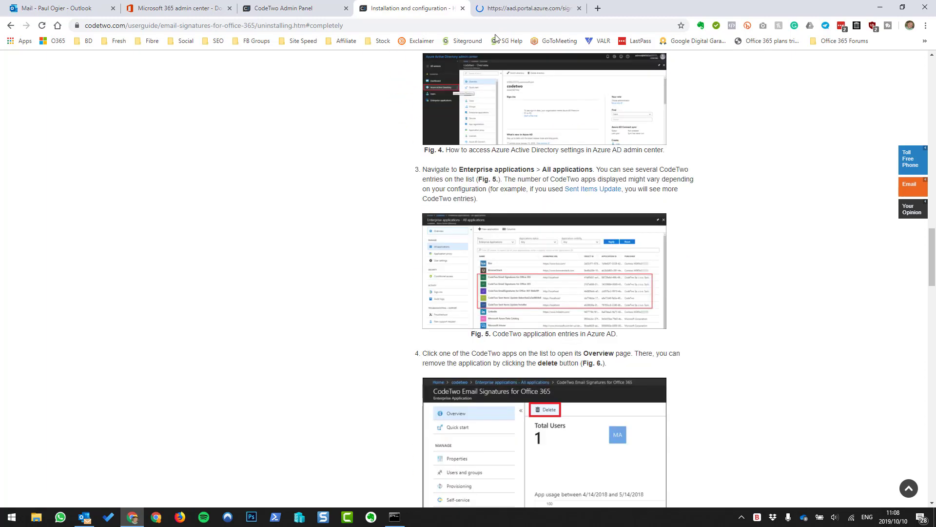
key(ctrl+Tab)
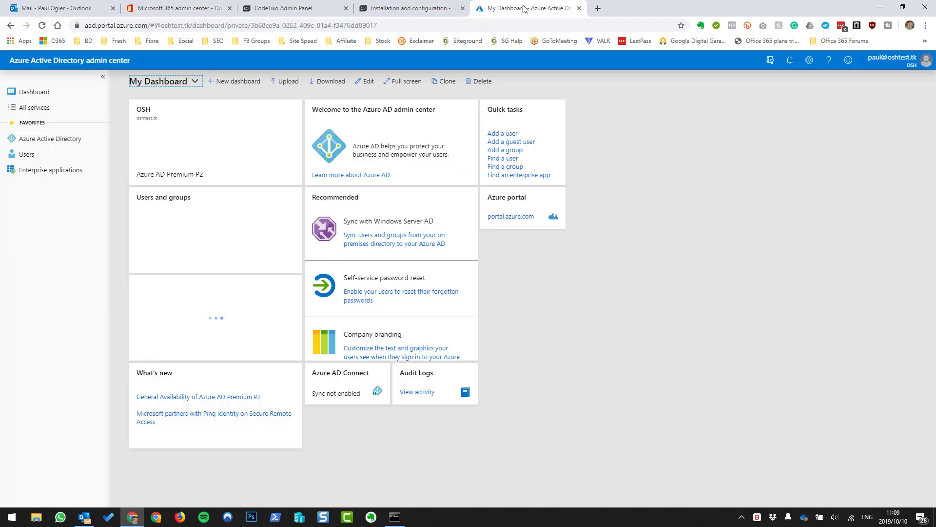
click(45, 140)
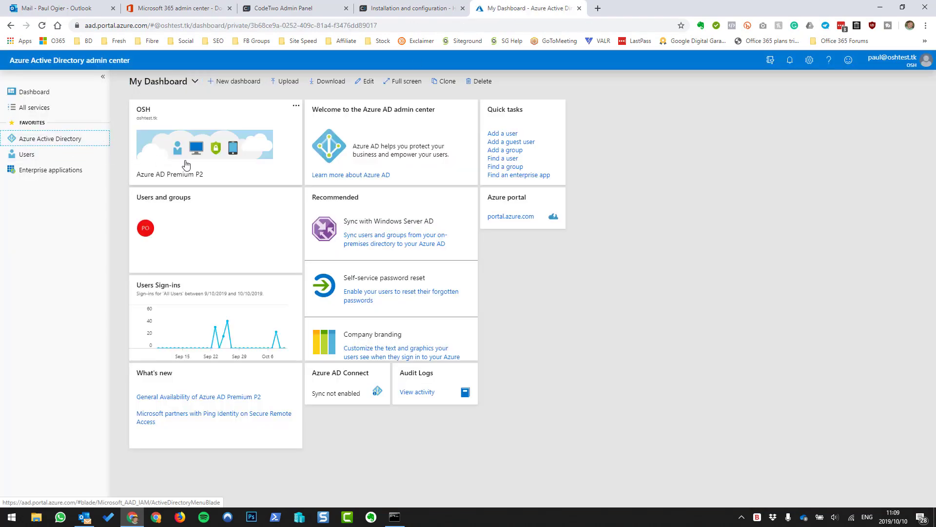
click(186, 165)
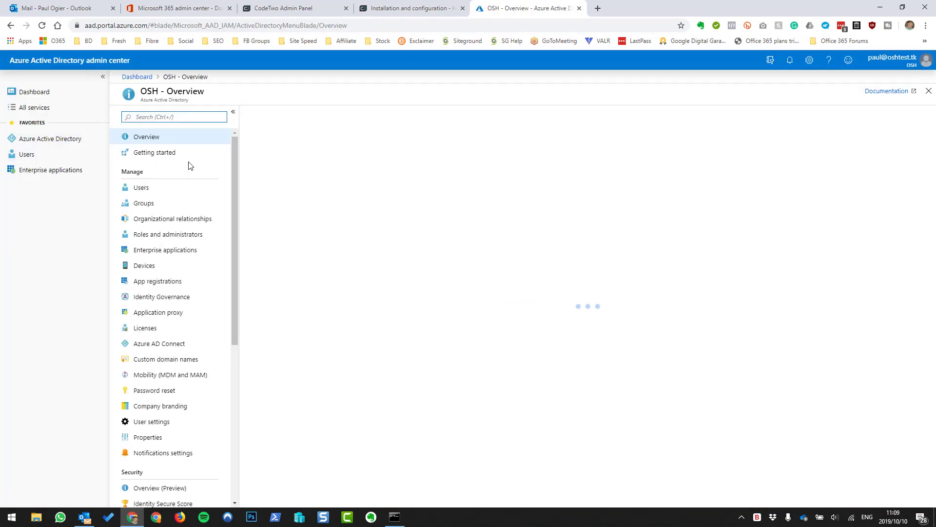
click(188, 248)
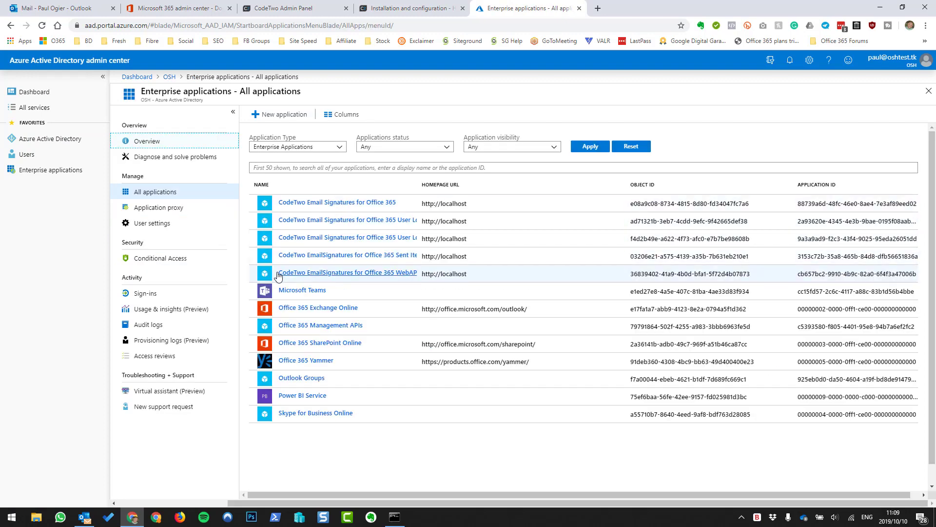
Step: Open the properties of the CodeTwo EmailSignatures for Office 365 WebAPI enterprise application and check them against the guide's removal steps
click(503, 274)
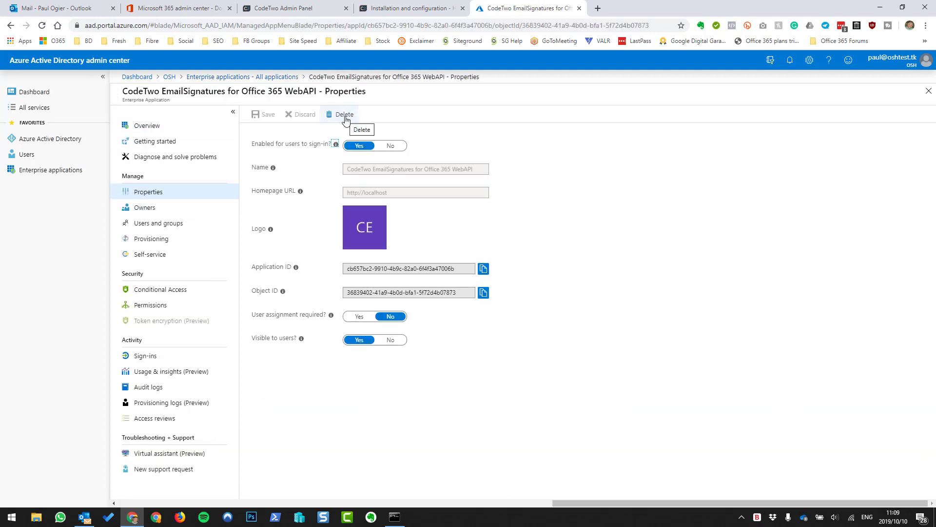
click(426, 8)
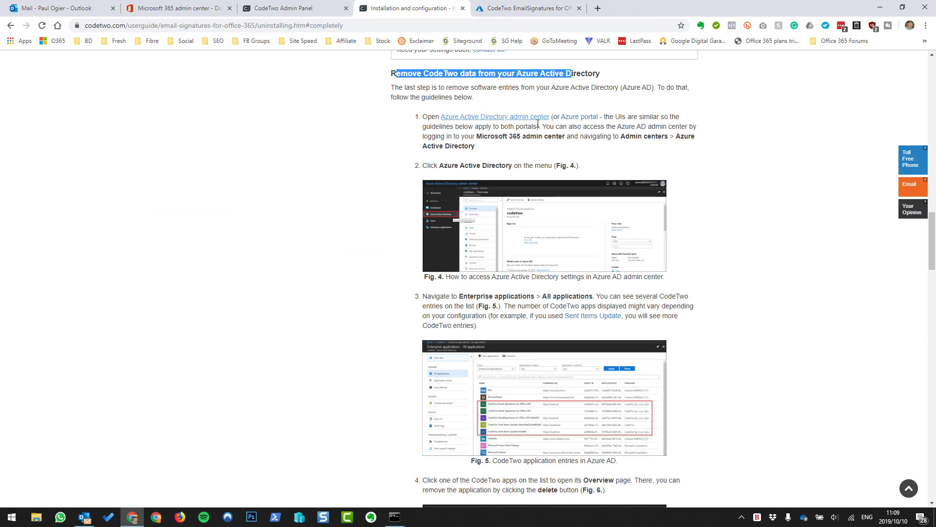
click(526, 8)
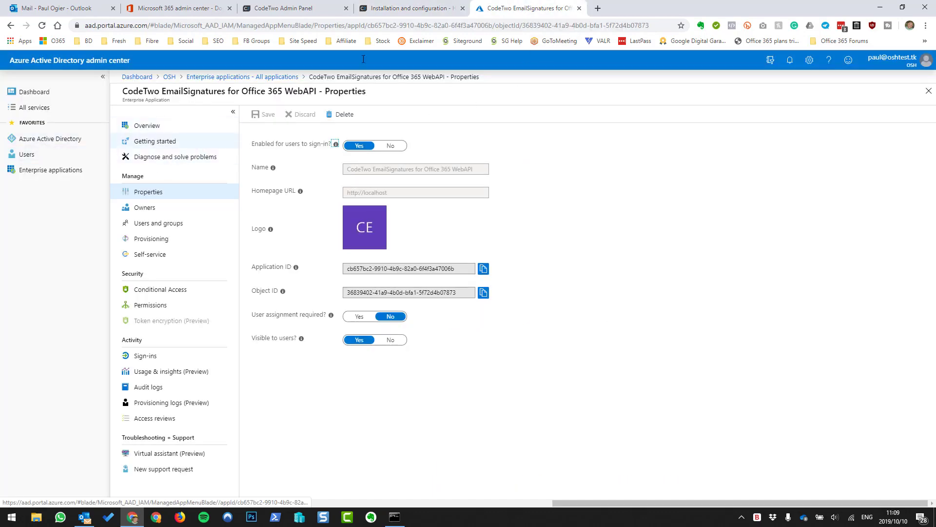
Step: Consult the guide's remaining removal steps, filter the OSH directory's menu by "app" and open App registrations
click(405, 6)
scroll(576, 203, down, 5)
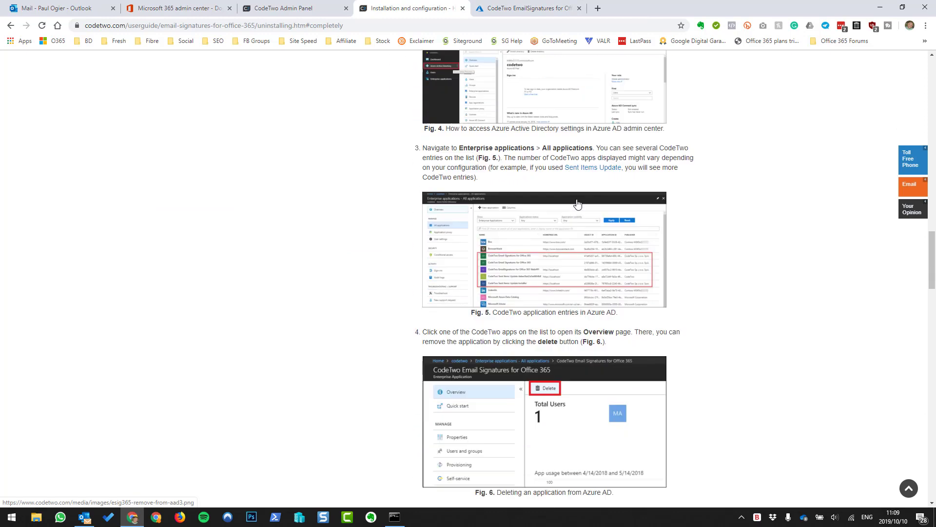
scroll(576, 203, down, 2)
click(526, 8)
click(182, 116)
text(app)
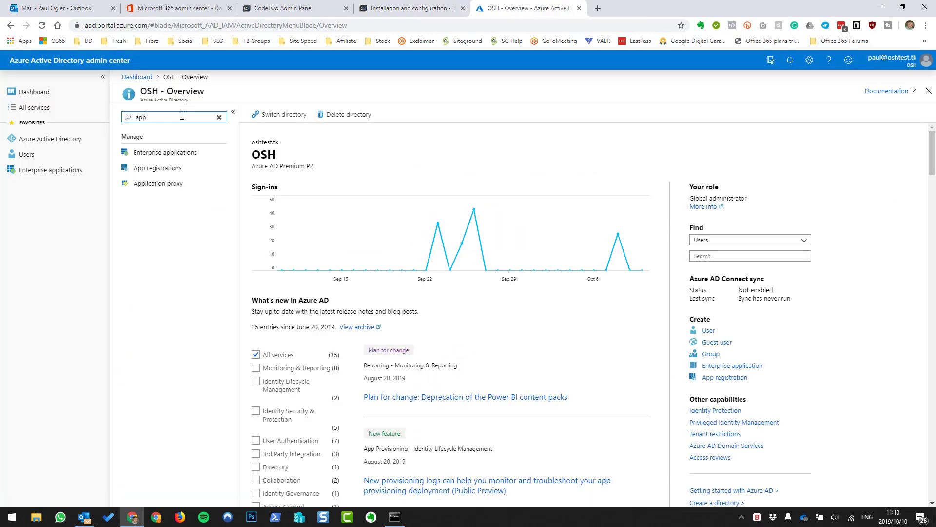
click(161, 167)
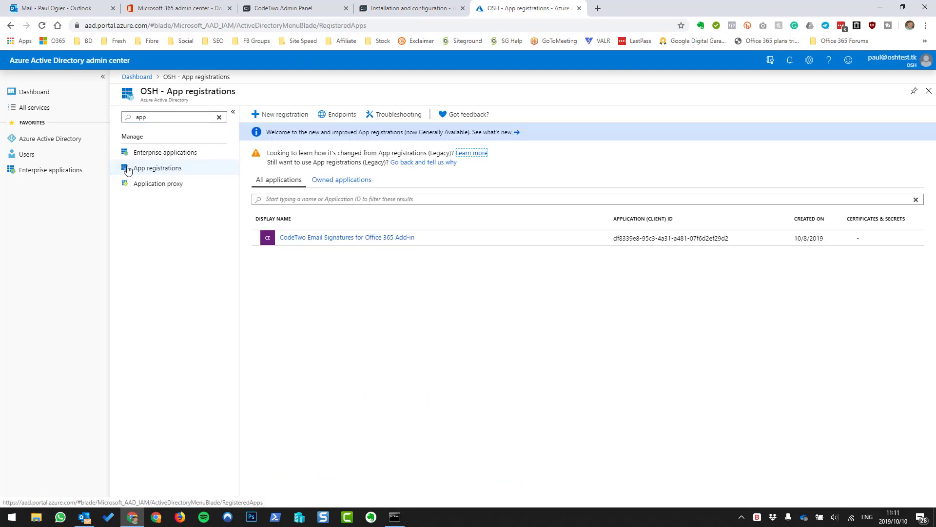
Step: View the CodeTwo Email Signatures for Office 365 Add-in registration and its delete option, comparing them with the guide's app registration steps
click(436, 242)
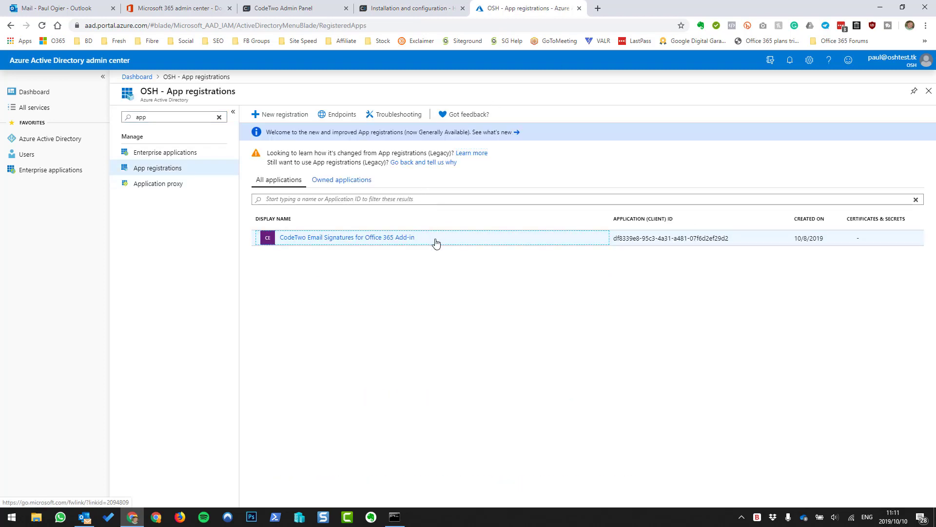
key(ctrl+shift+Tab)
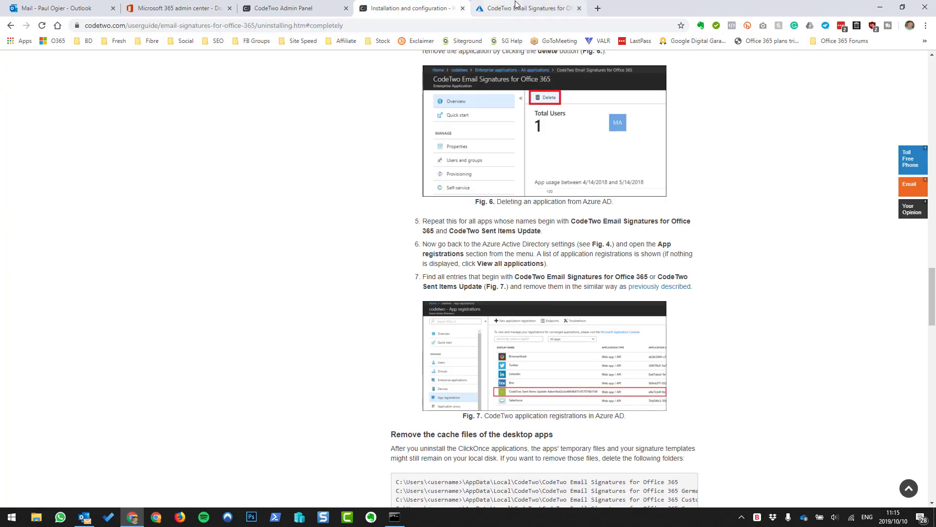
click(503, 8)
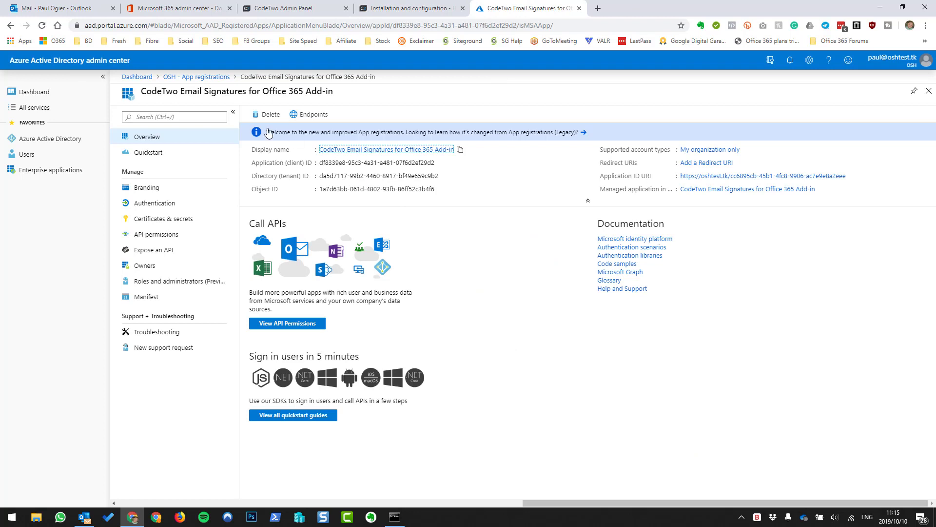
click(209, 77)
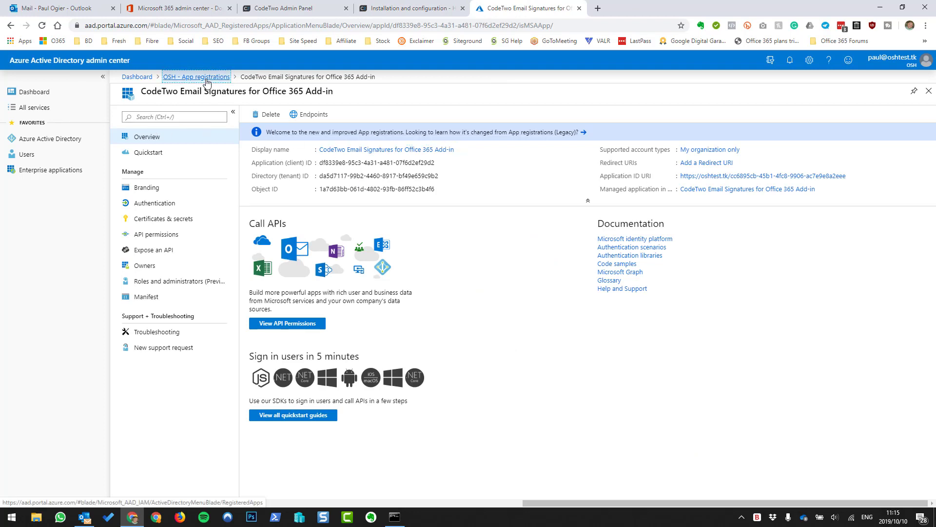
click(411, 8)
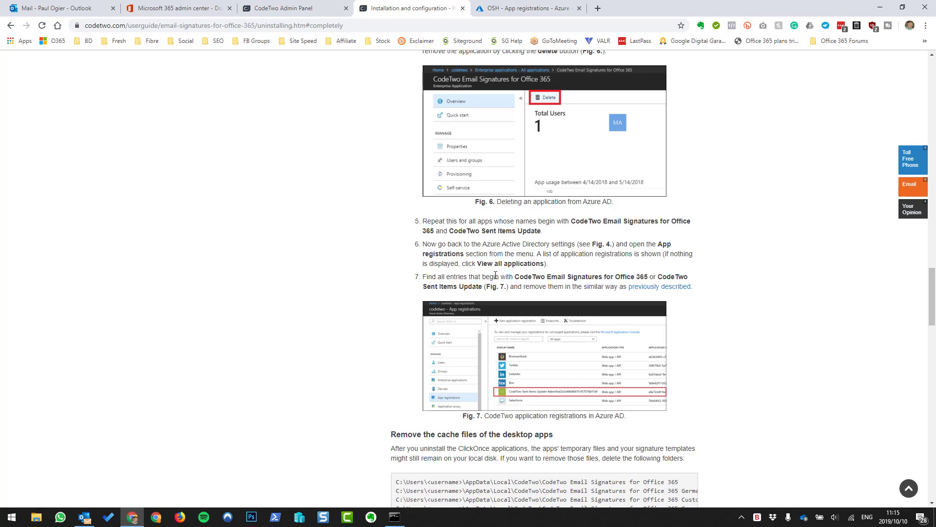
scroll(423, 297, down, 3)
drag(407, 289, 535, 288)
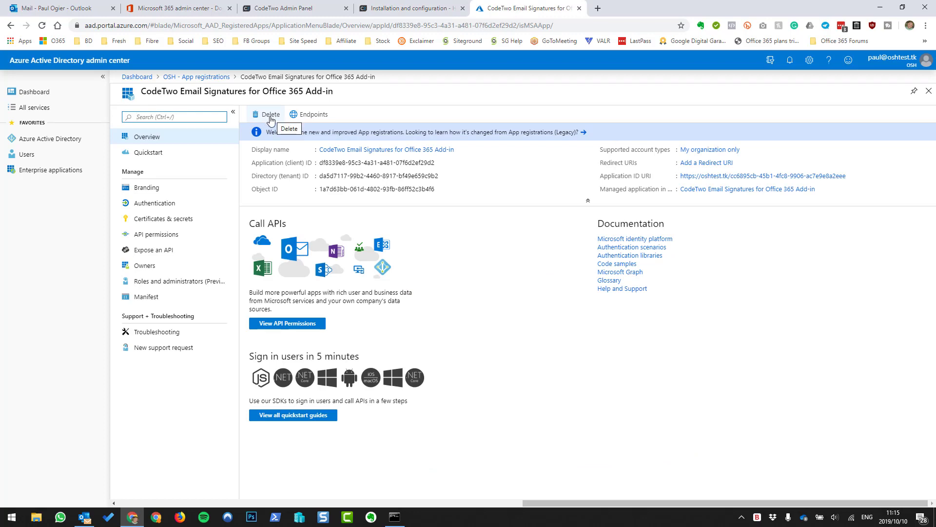
Step: Read the guide's section on removing the desktop apps' cache files, including the CodeTwo folder paths, and continue to automatic connector removal
click(400, 8)
scroll(543, 193, down, 1)
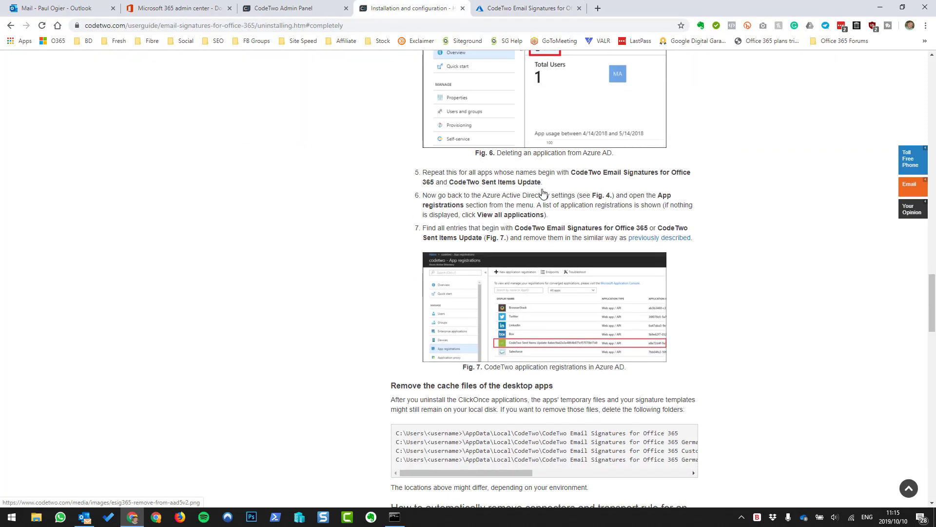
scroll(539, 220, down, 2)
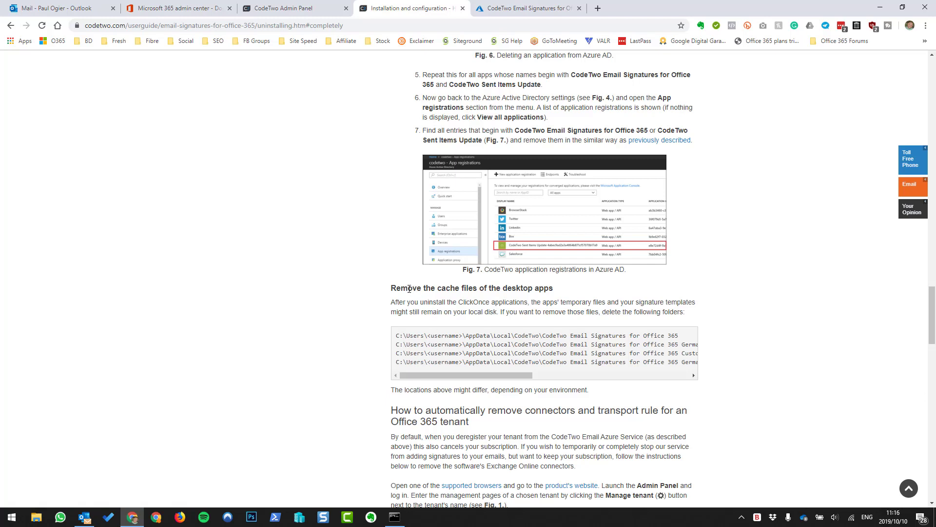
drag(407, 288, 546, 289)
drag(460, 334, 649, 371)
click(605, 336)
scroll(557, 271, down, 4)
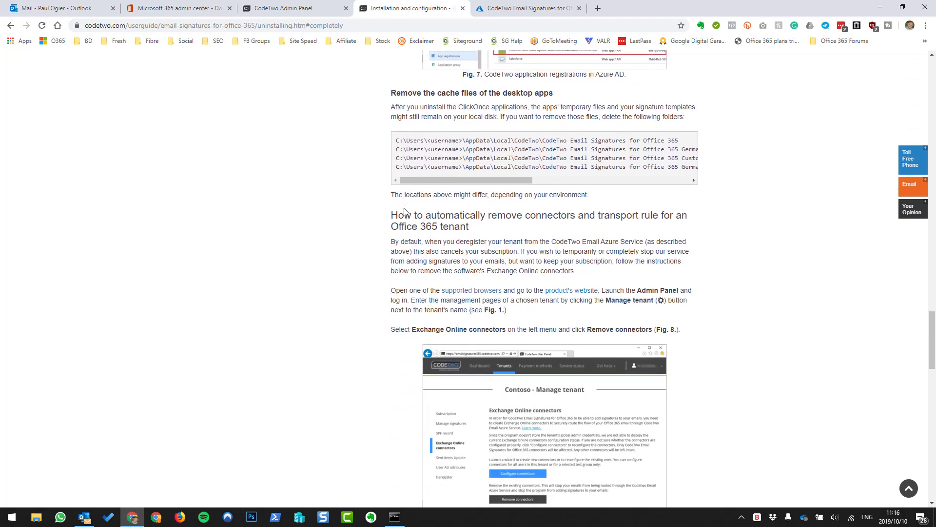
Step: Read the guide's sections on automatically and manually removing the CodeTwo connectors and transport rule from an Office 365 tenant
drag(404, 215, 653, 215)
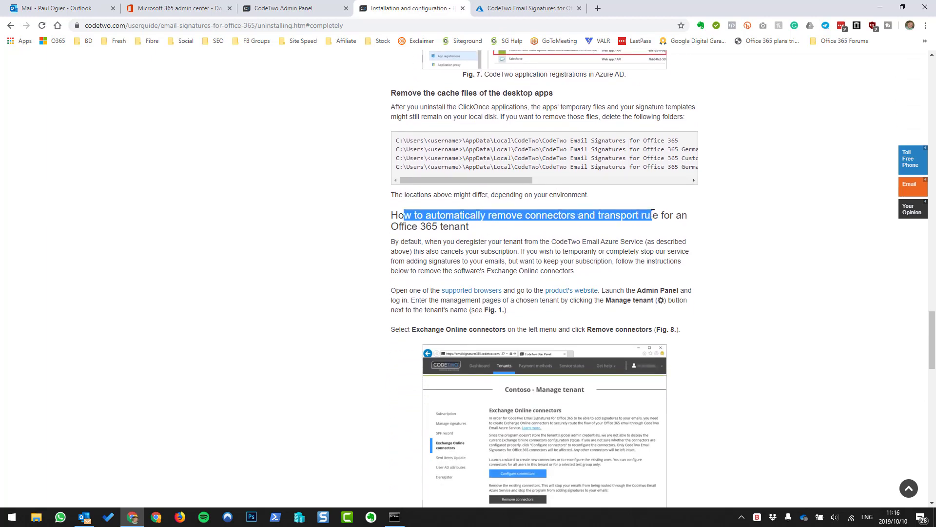
click(653, 215)
double_click(604, 217)
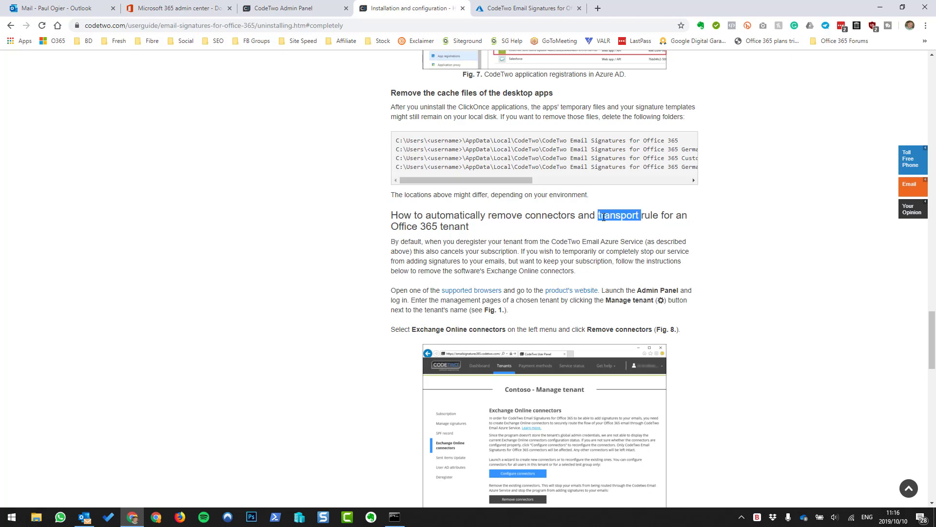
scroll(603, 217, down, 1)
scroll(434, 182, down, 9)
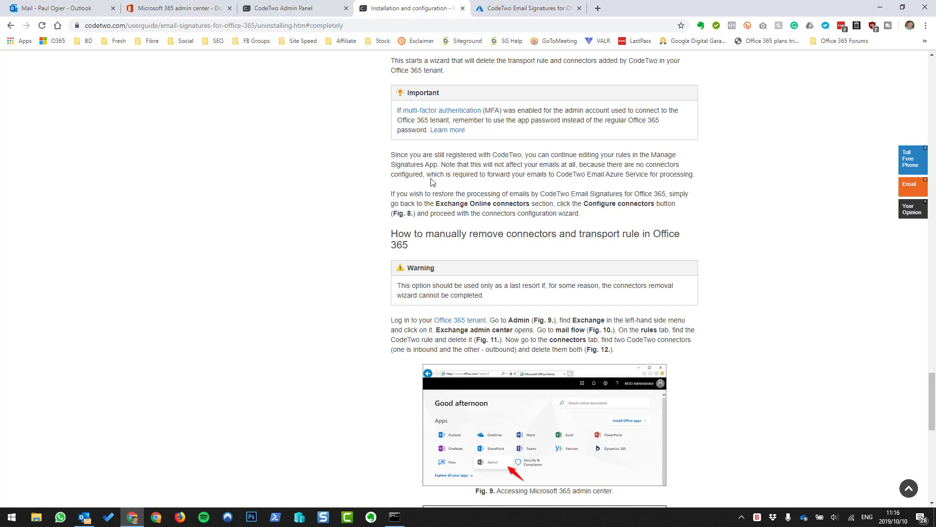
drag(453, 236, 660, 231)
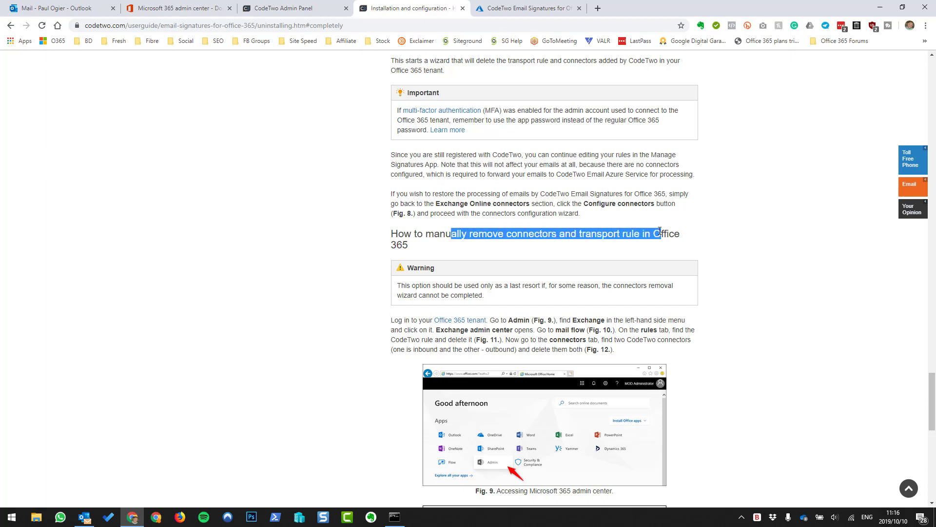
scroll(571, 224, down, 4)
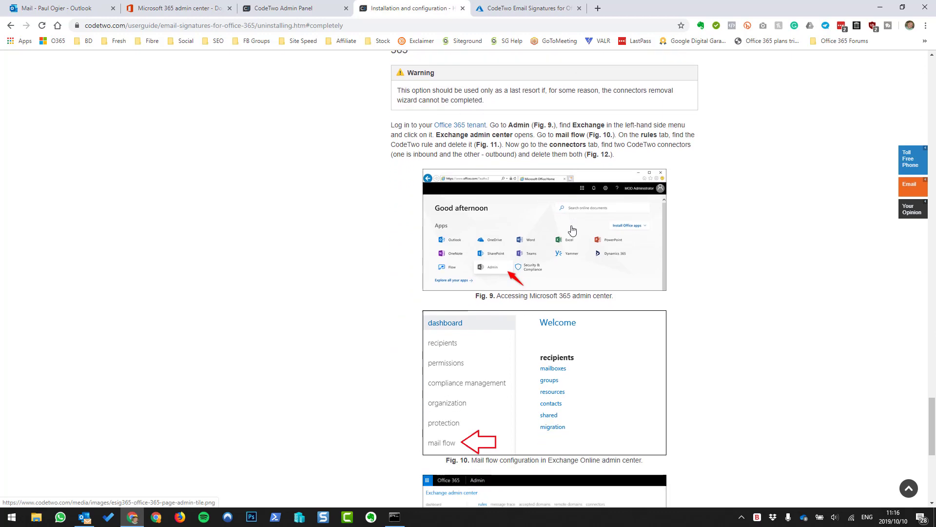
scroll(529, 264, down, 6)
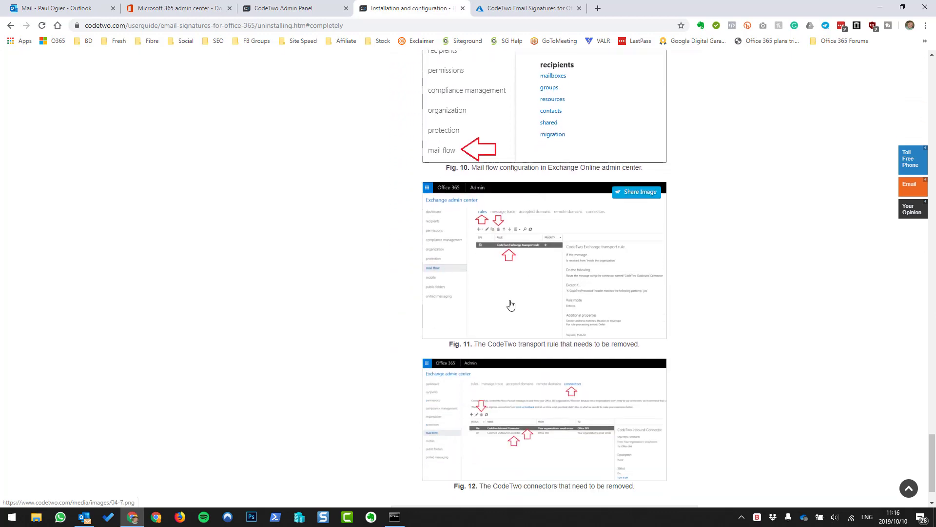
scroll(523, 310, down, 1)
Step: Review the guide again from the CodeTwo domain removal through the Azure Active Directory steps to the desktop apps' cache folder paths
scroll(575, 302, up, 12)
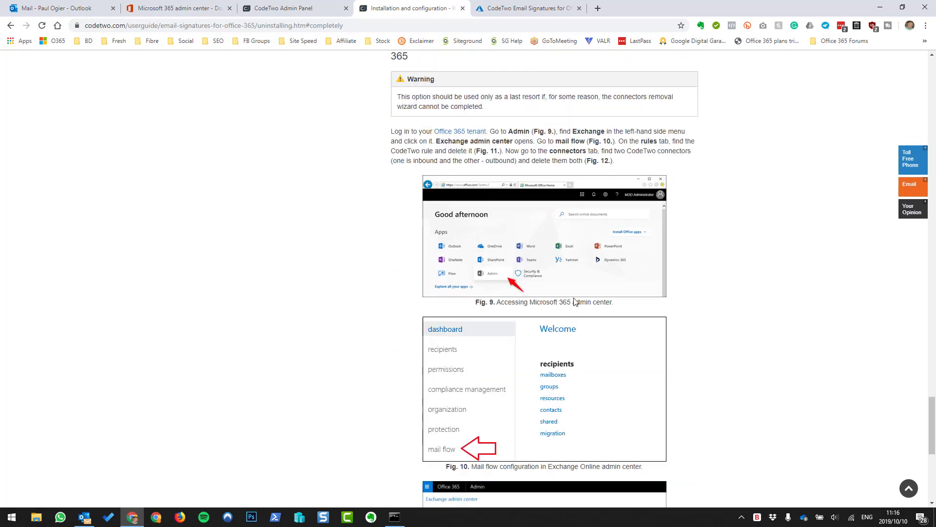
scroll(575, 303, up, 5)
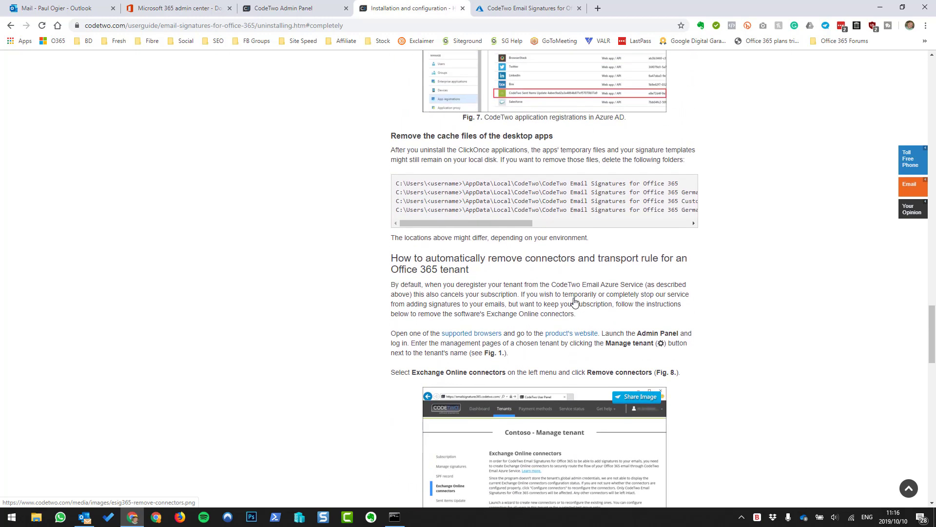
scroll(670, 368, up, 8)
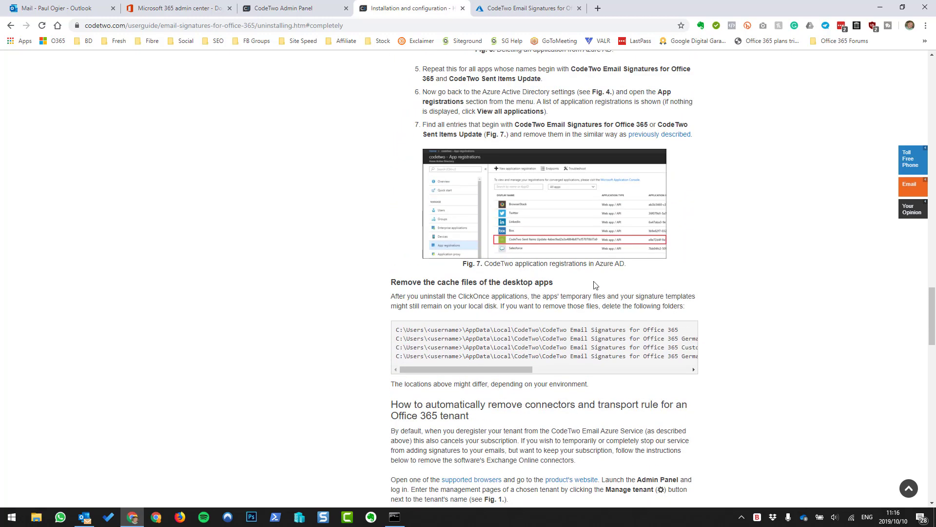
scroll(595, 287, up, 7)
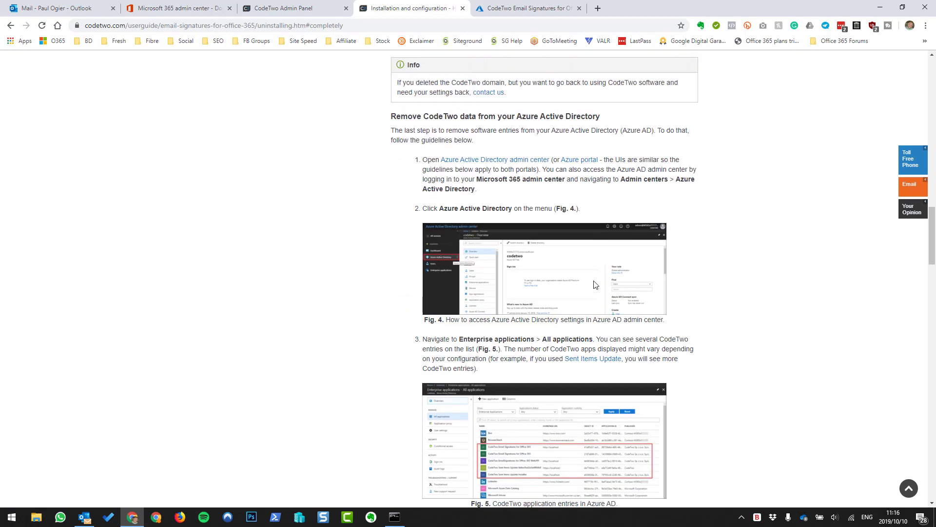
scroll(457, 166, up, 5)
scroll(457, 165, up, 4)
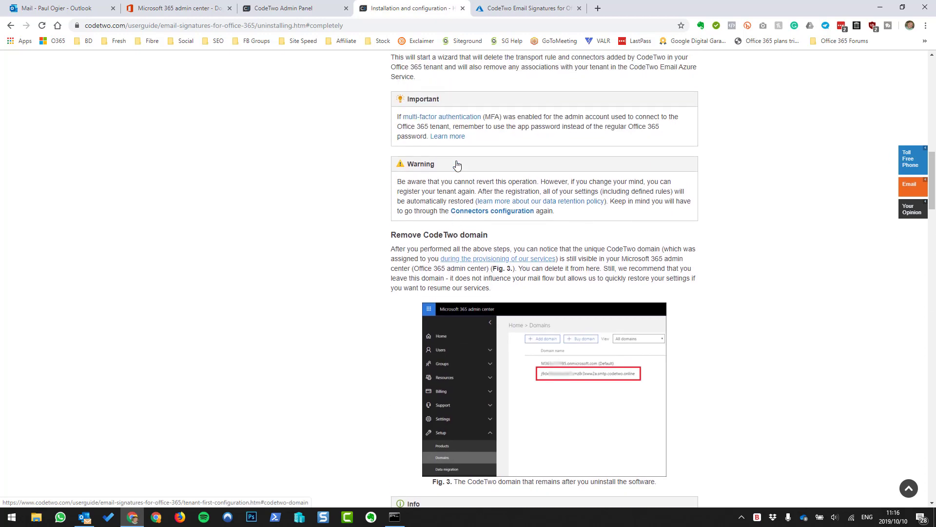
scroll(496, 182, down, 7)
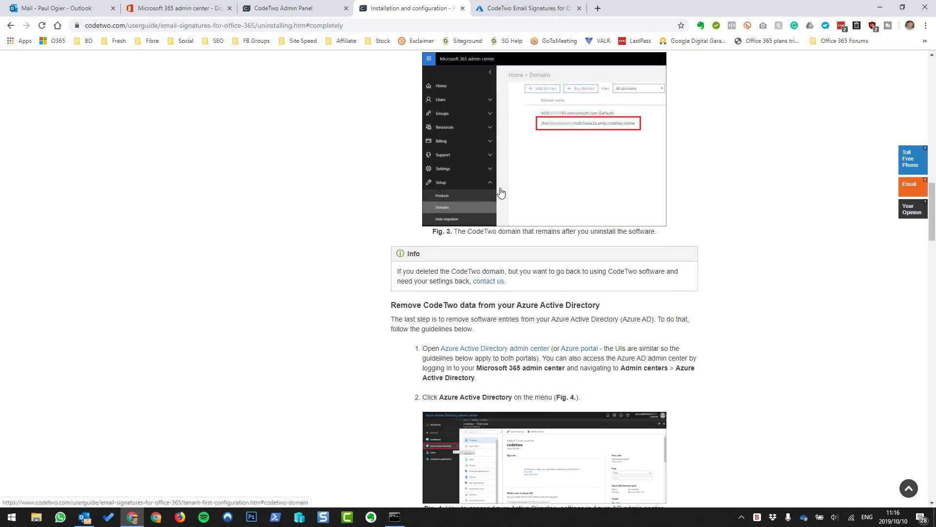
scroll(576, 207, down, 2)
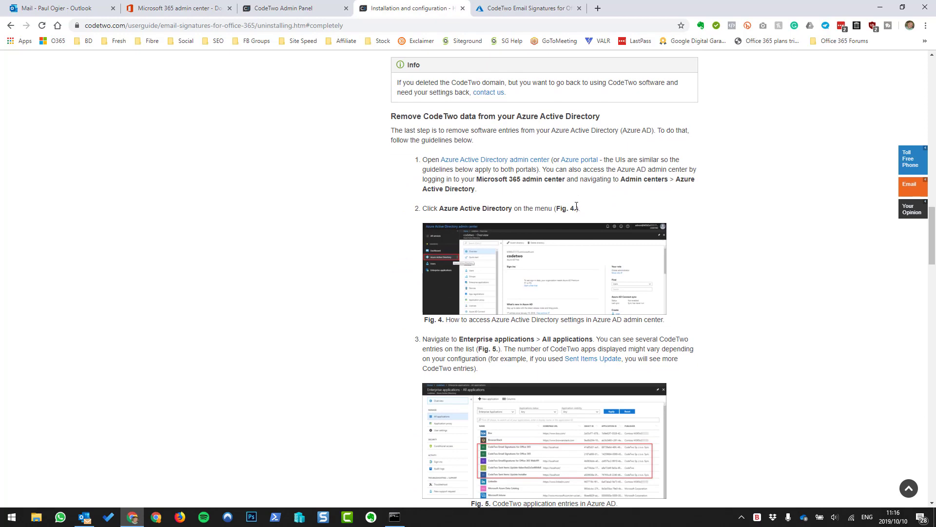
scroll(576, 206, down, 10)
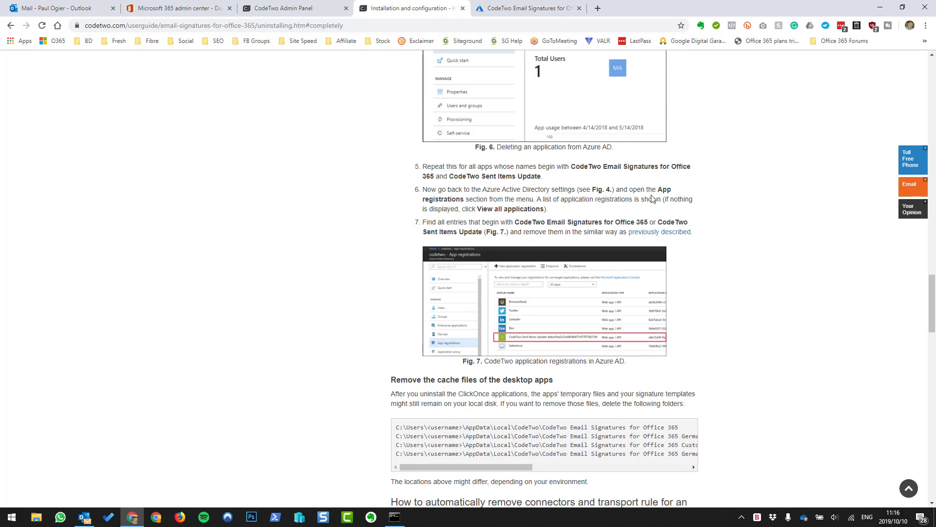
scroll(517, 187, down, 3)
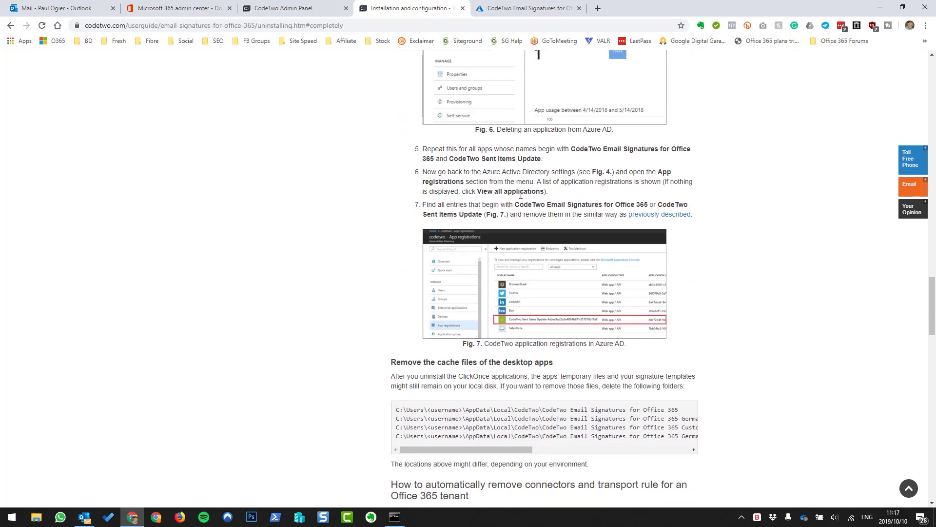
drag(456, 280, 609, 309)
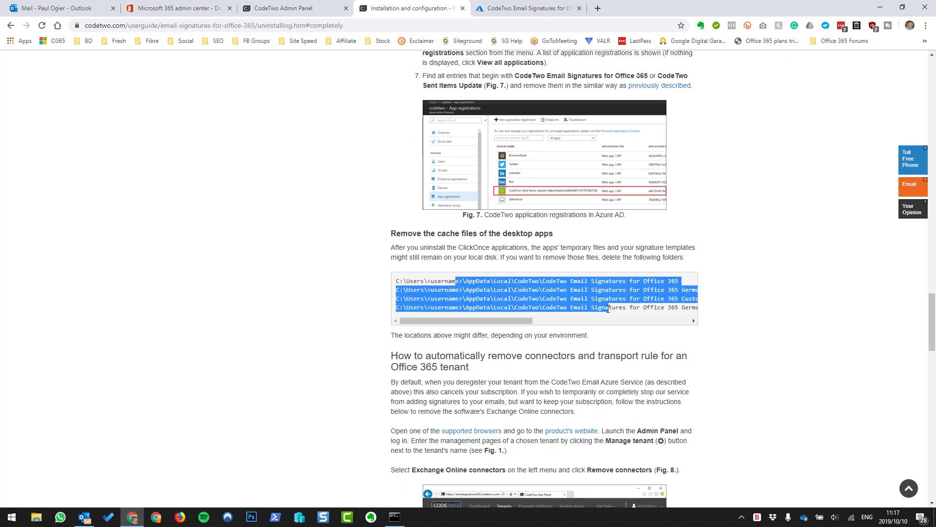
Step: Switch to the CodeTwo Admin Panel, start deregistering tenant OSH and confirm cancelling its subscription
click(283, 8)
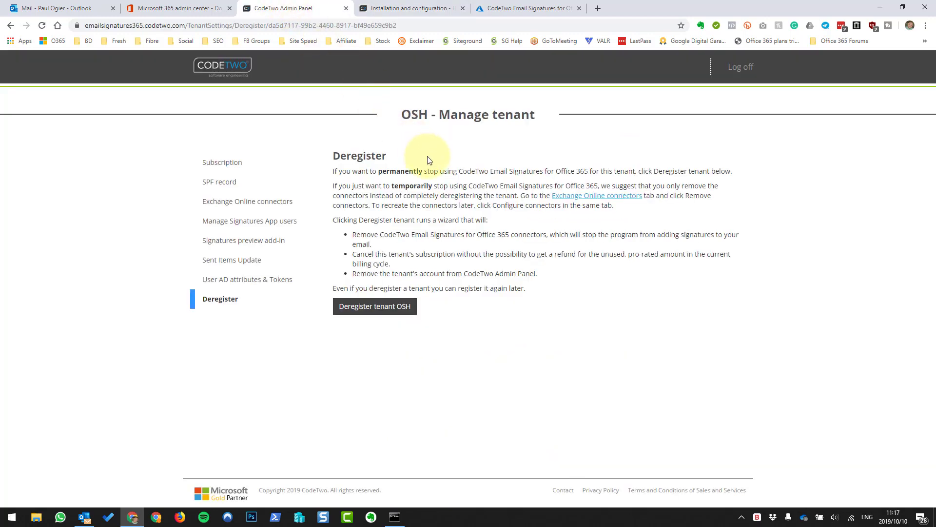
click(389, 307)
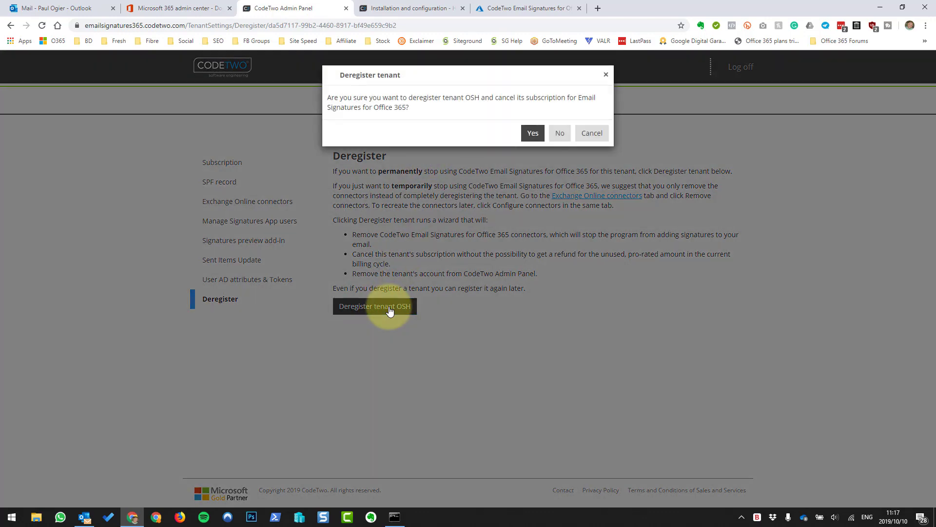
click(533, 136)
Step: Open the Exchange admin center from the Microsoft 365 admin center and check the deregistration wizard's welcome page while it loads
click(177, 8)
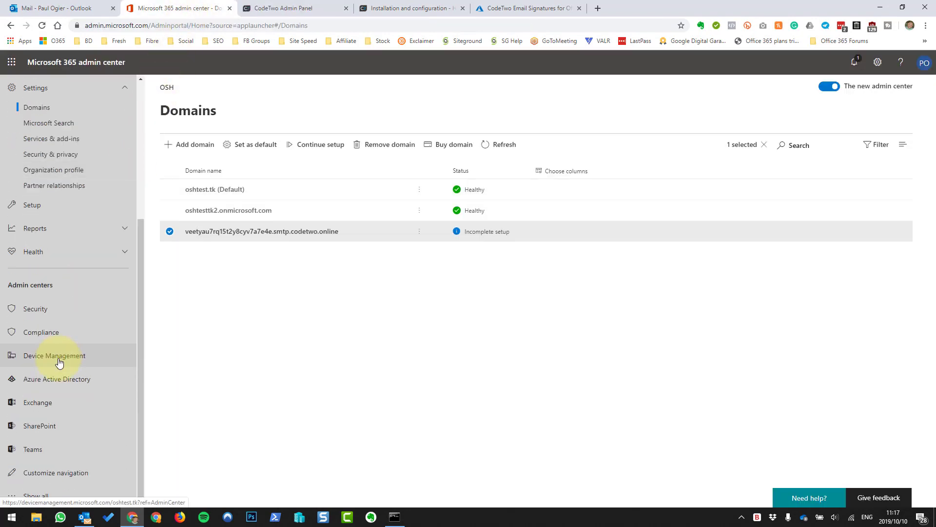
click(56, 405)
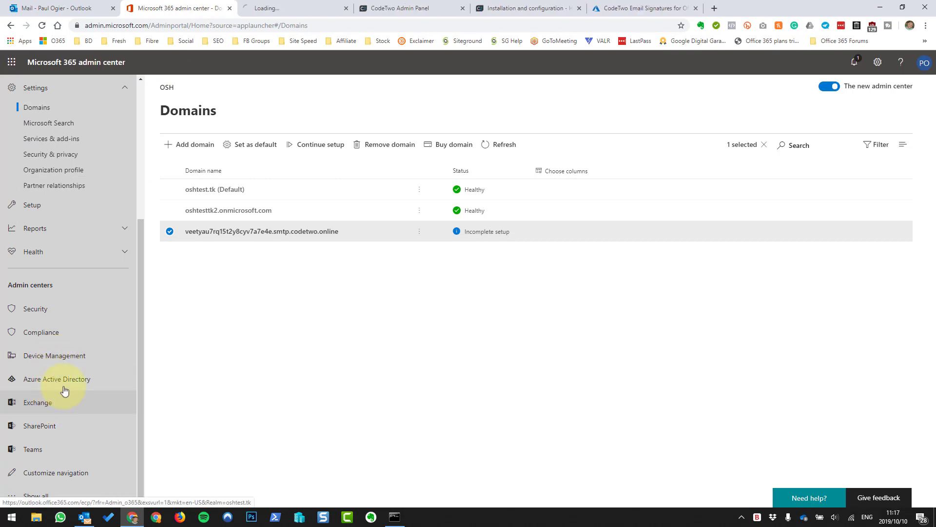
click(298, 11)
click(394, 11)
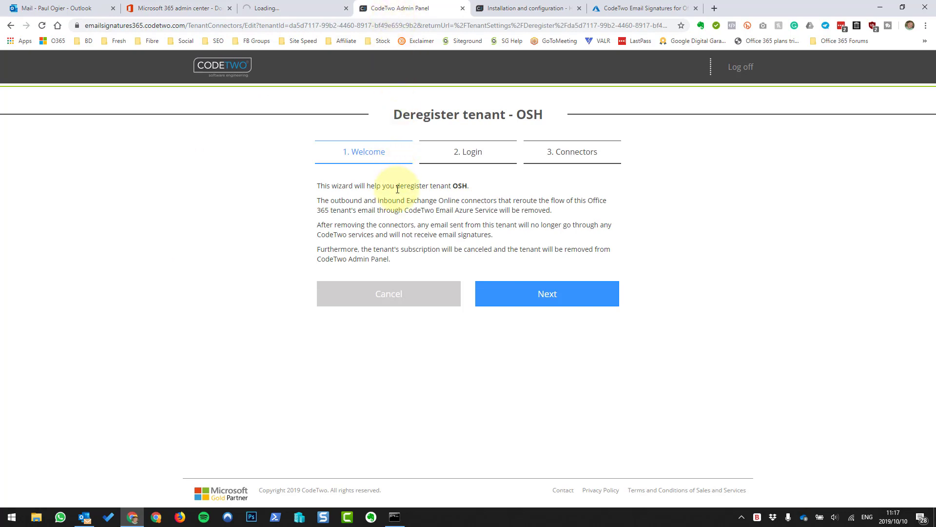
click(288, 10)
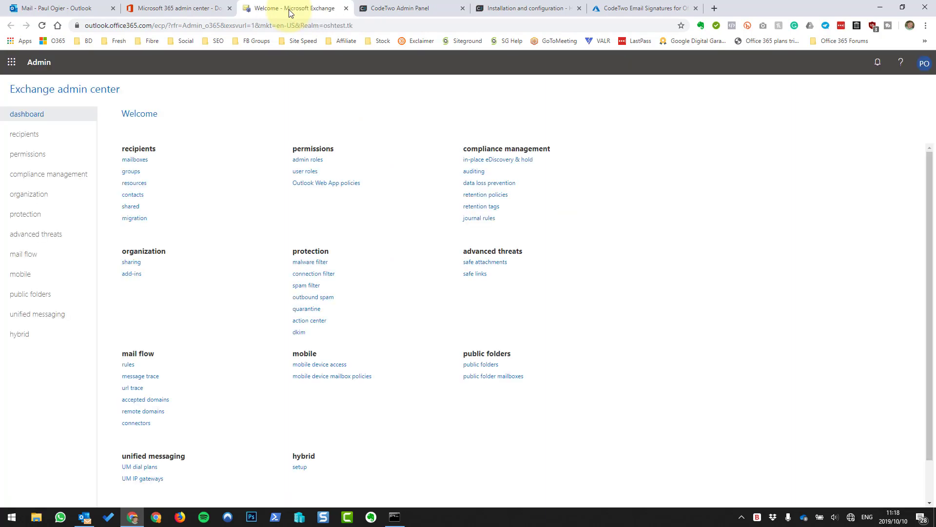
Step: Examine the CodeTwo transport rule, accepted domains and connectors in Exchange mail flow, and return to the rules
click(33, 255)
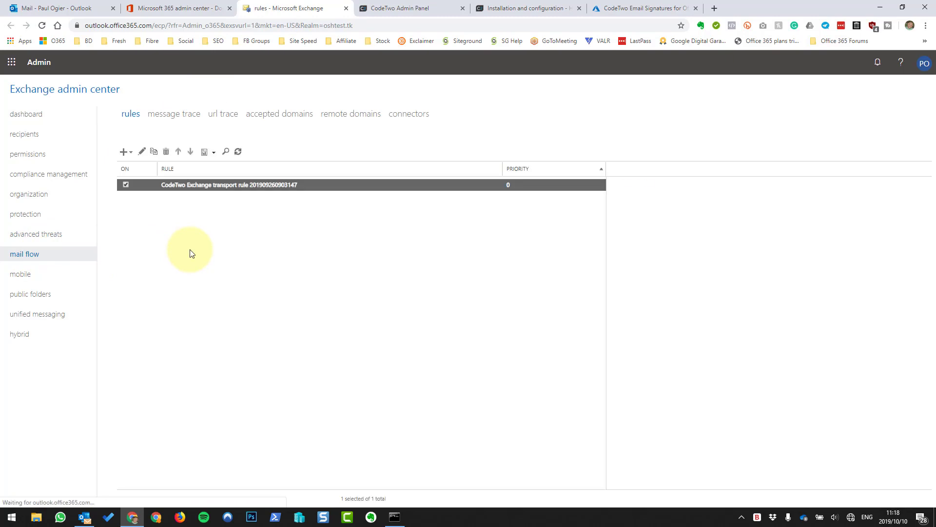
click(288, 122)
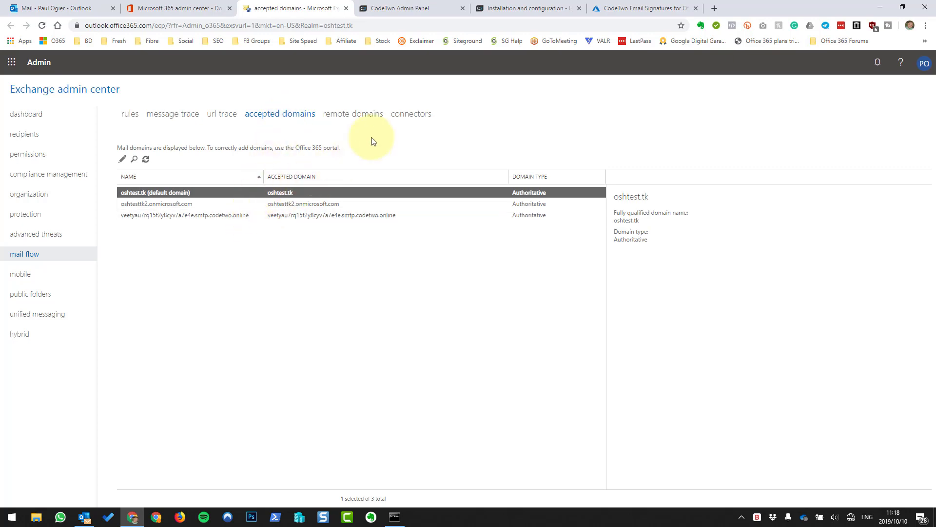
click(409, 115)
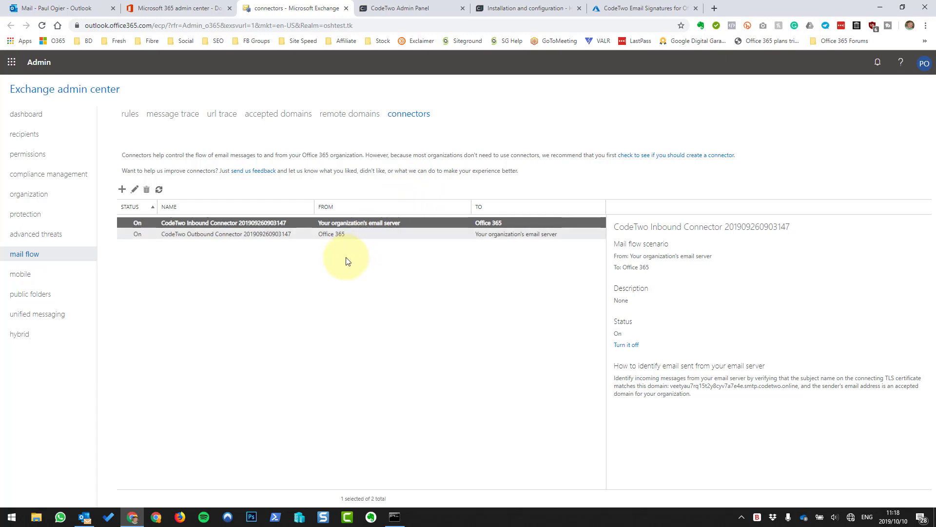
click(132, 114)
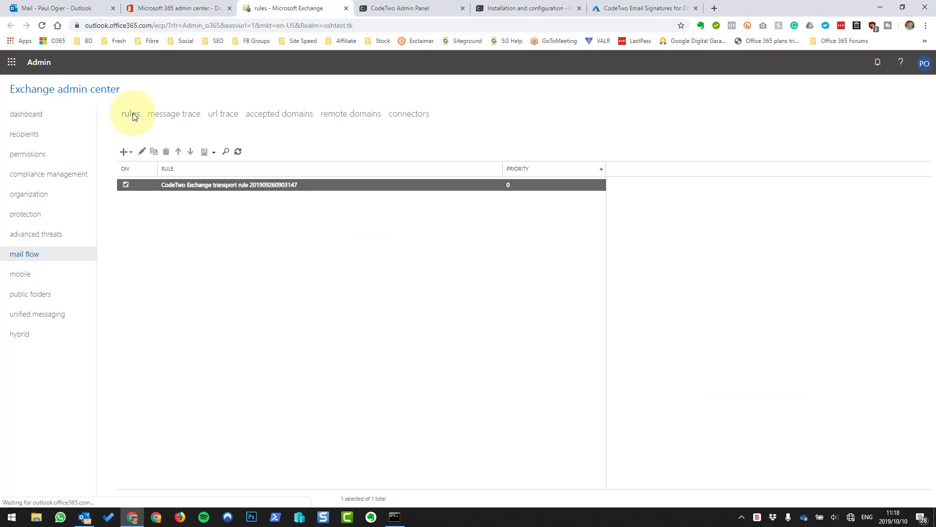
Step: Continue the OSH deregistration wizard to its Connectors stage, filling in the admin/app password from LastPass and dismissing the offers to save it
click(413, 5)
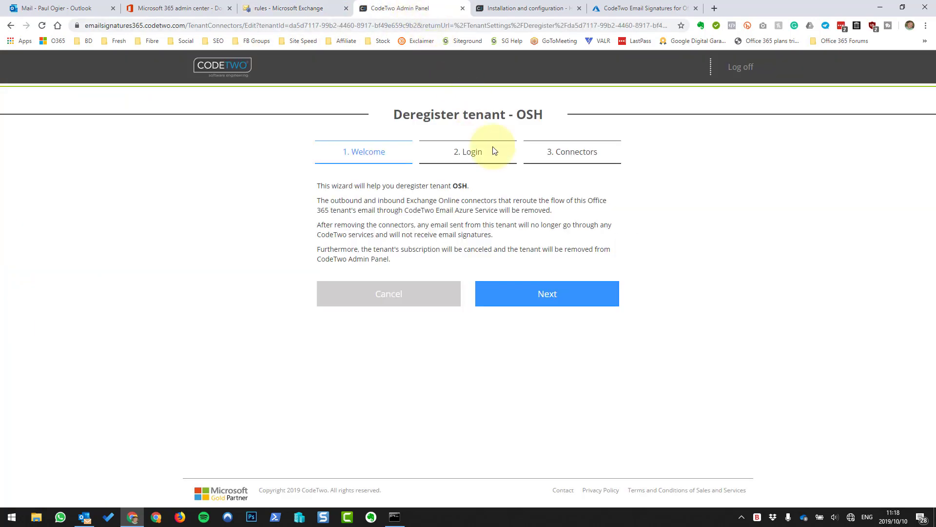
click(574, 298)
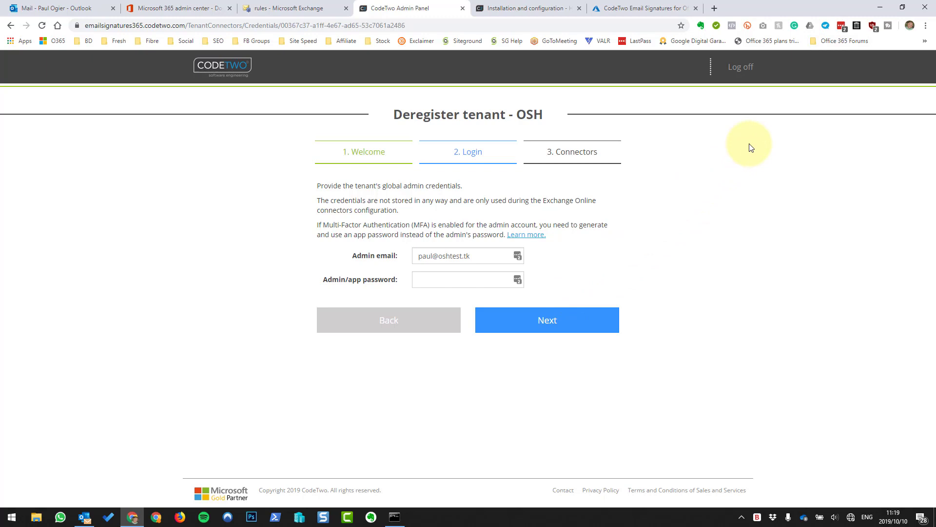
click(843, 27)
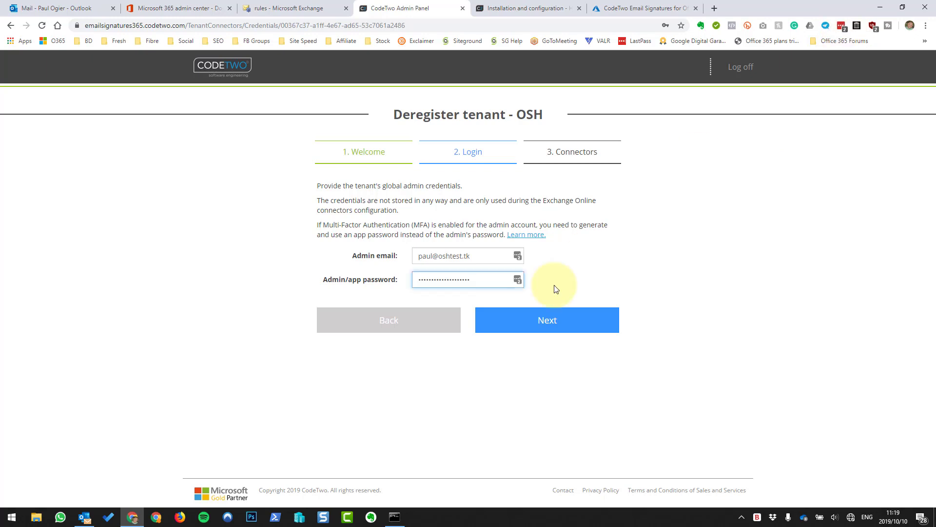
click(579, 320)
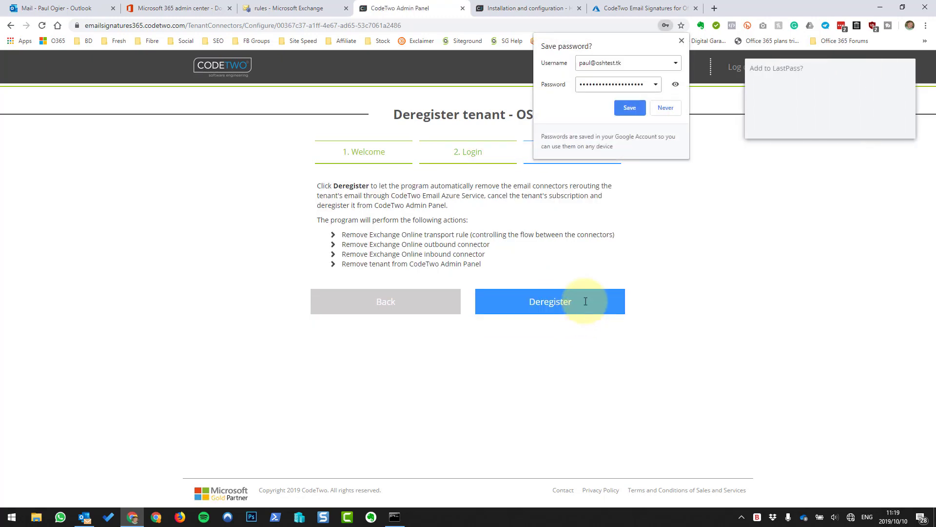
click(681, 40)
click(853, 126)
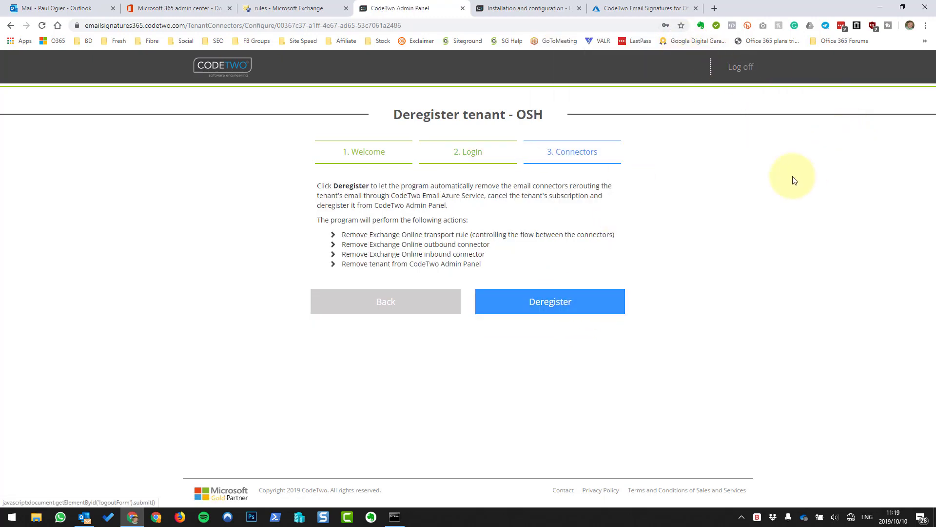
Step: Review the wizard's listed removal actions and compare them with the CodeTwo transport rule and connectors in the Exchange admin center
drag(368, 234, 560, 236)
drag(373, 244, 460, 255)
drag(356, 264, 455, 264)
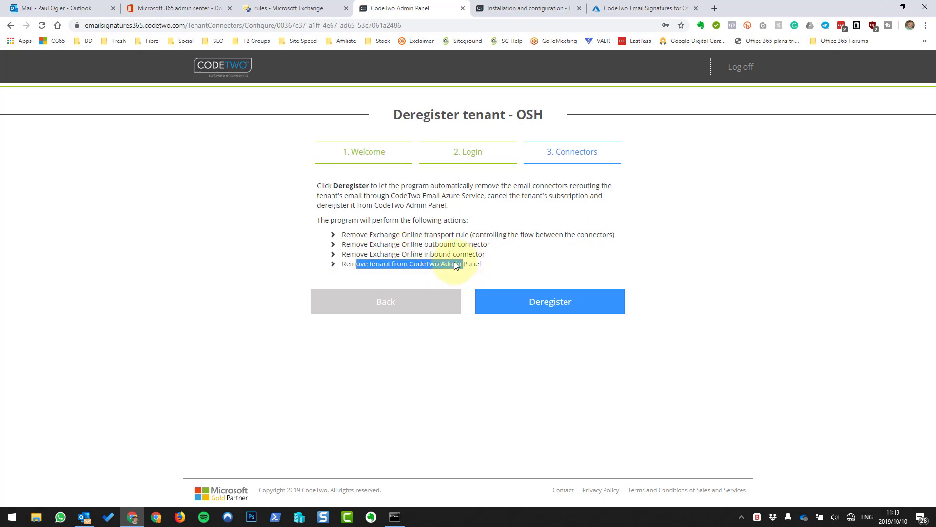
click(455, 264)
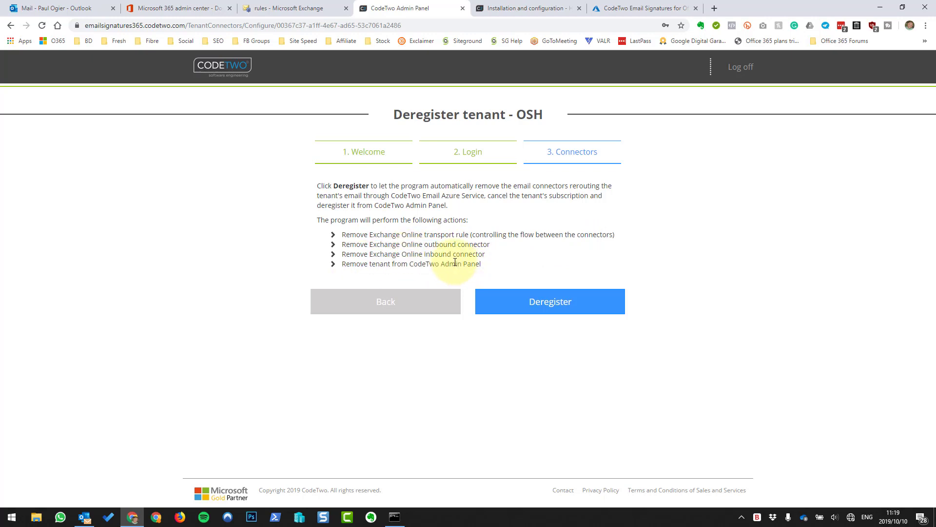
click(273, 7)
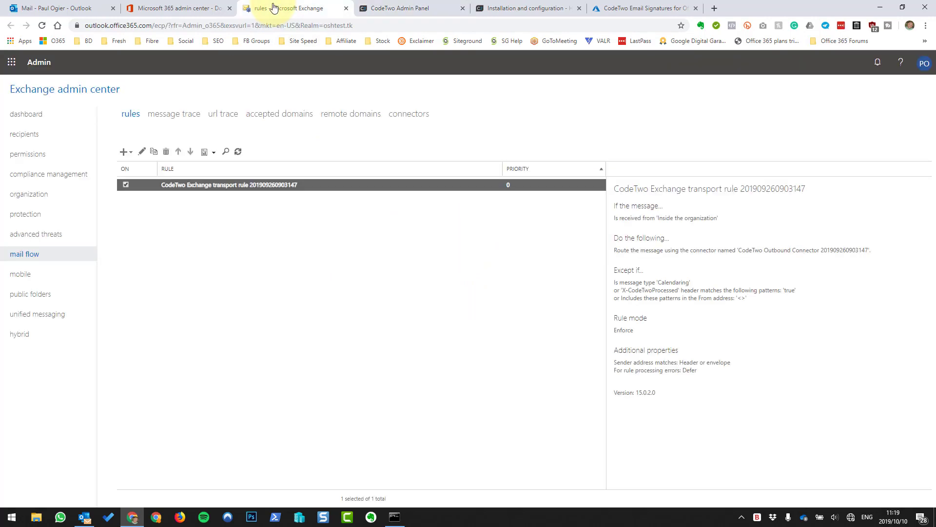
click(416, 116)
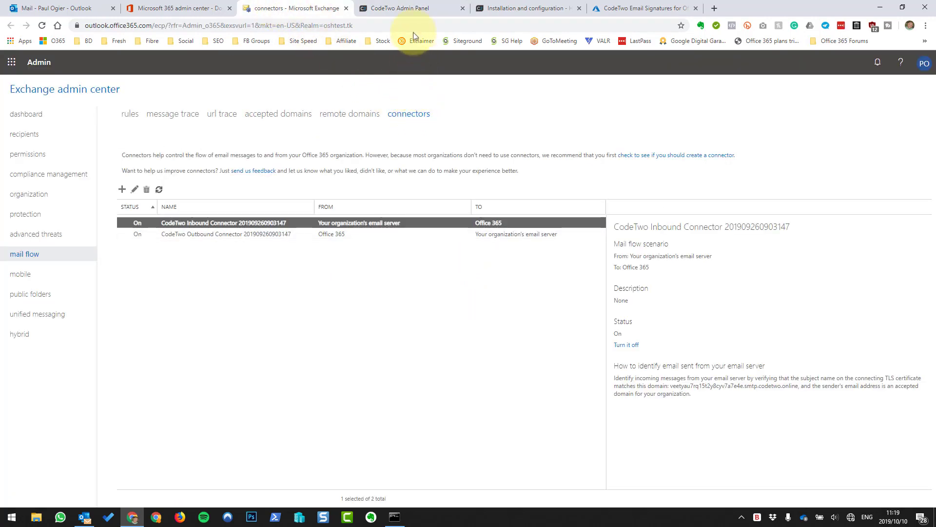
Step: Return to the CodeTwo Admin Panel and run the deregistration of tenant OSH from the wizard's Connectors stage
click(407, 9)
click(564, 300)
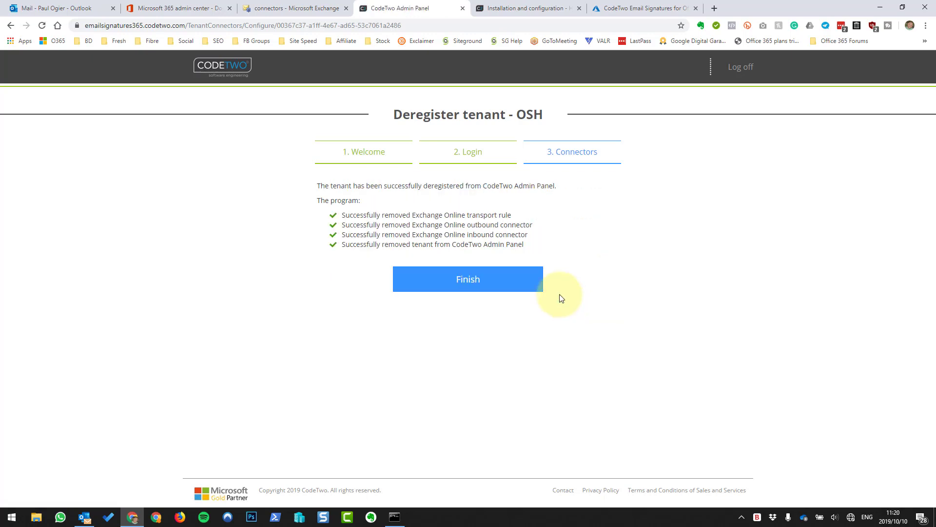
Step: Check the refreshed connectors, rules and accepted domains in Exchange mail flow for remaining CodeTwo entries, selecting the codetwo.online domain
click(273, 8)
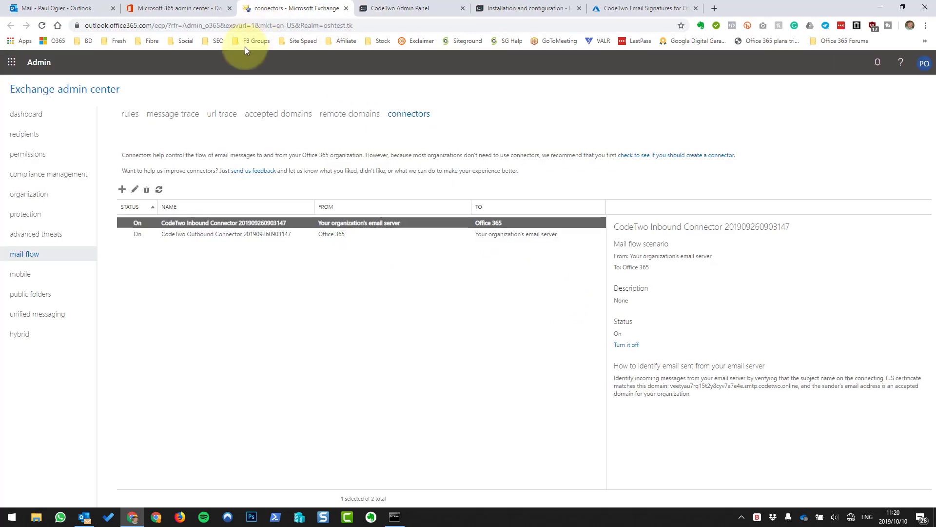
click(159, 190)
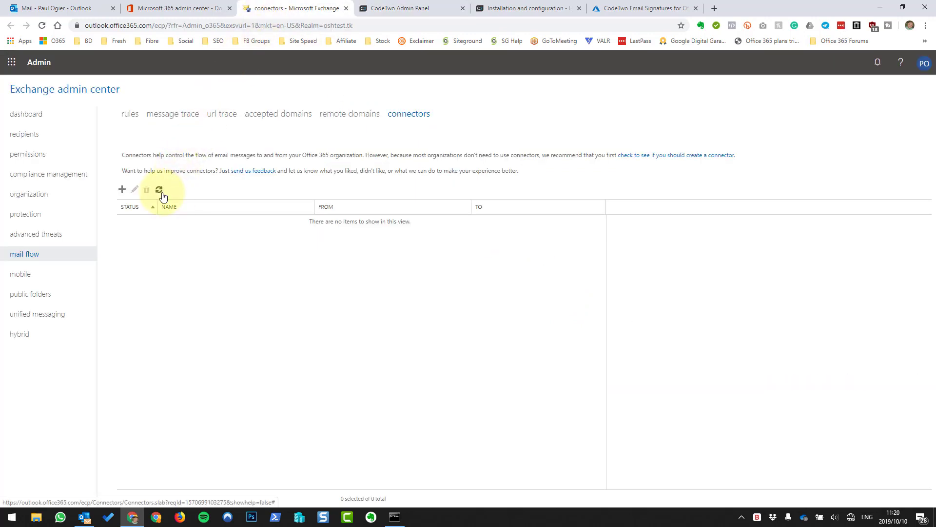
click(126, 115)
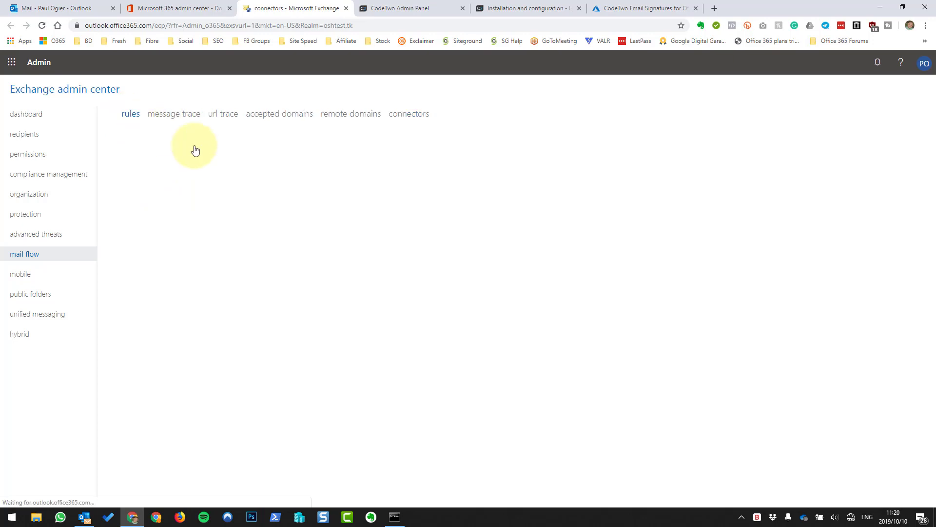
click(239, 152)
click(288, 116)
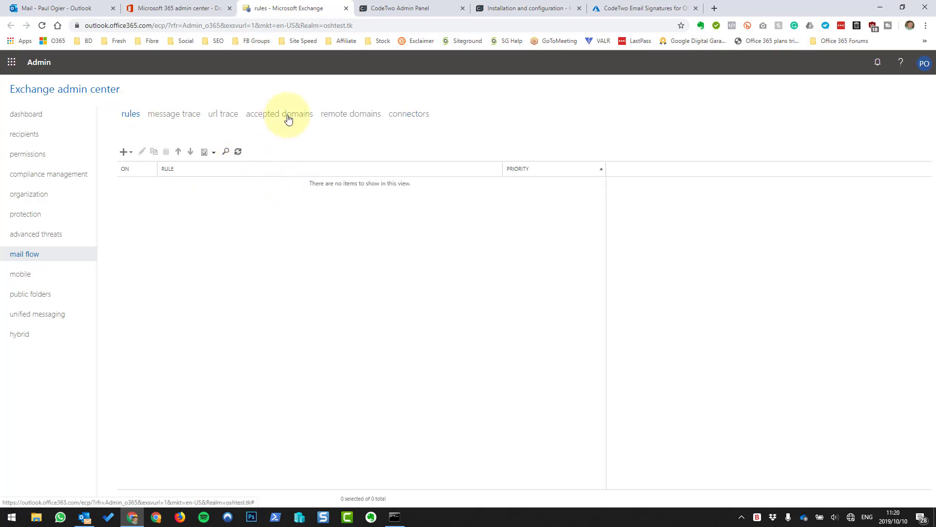
click(146, 161)
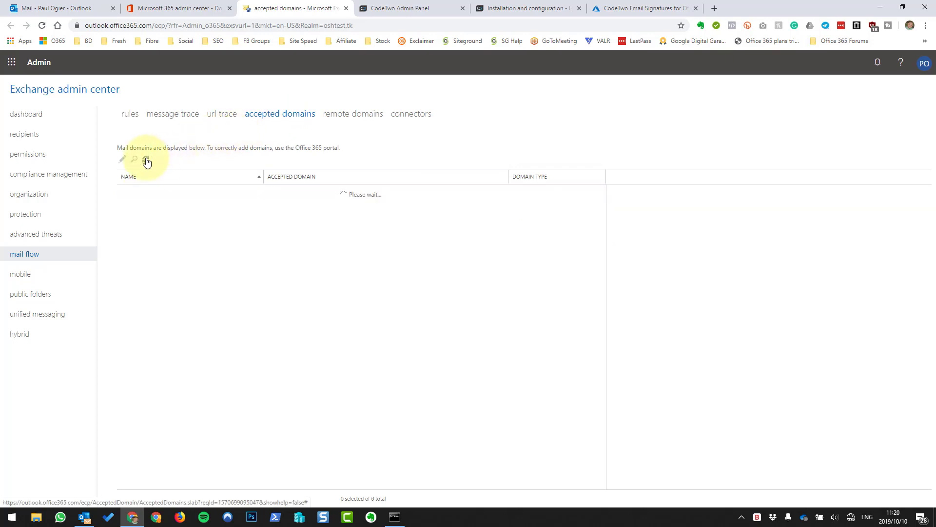
click(352, 215)
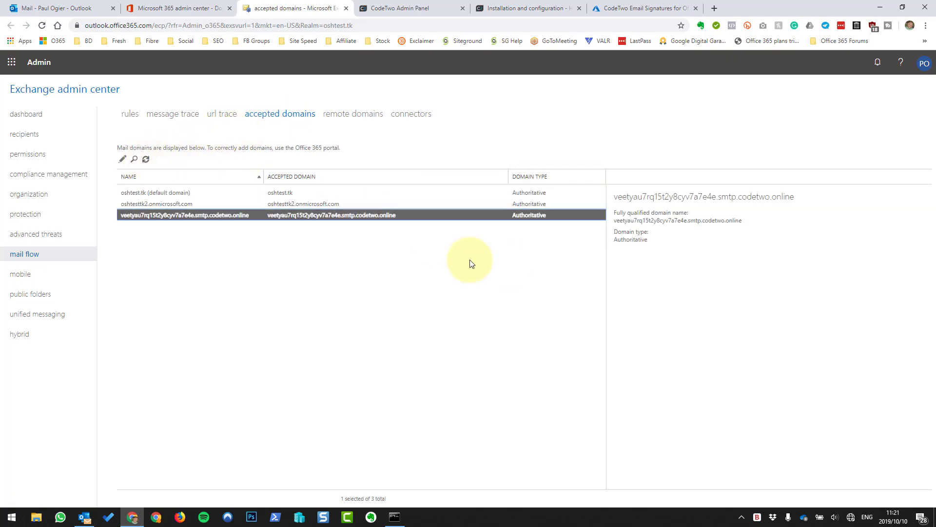
Step: Remove the veetyau7rq15t2y8cyv7a7e4e.smtp.codetwo.online domain in the Microsoft 365 admin center and refresh Exchange's accepted domains
click(184, 7)
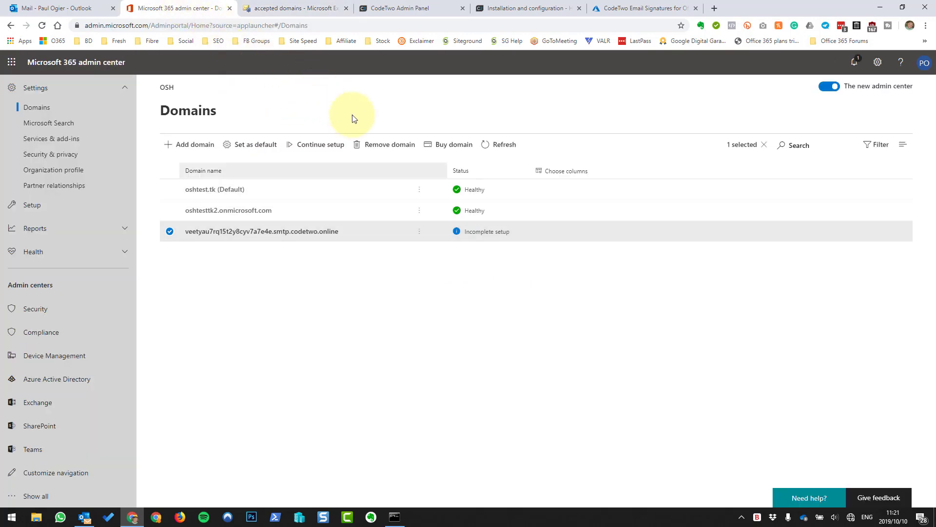
click(401, 150)
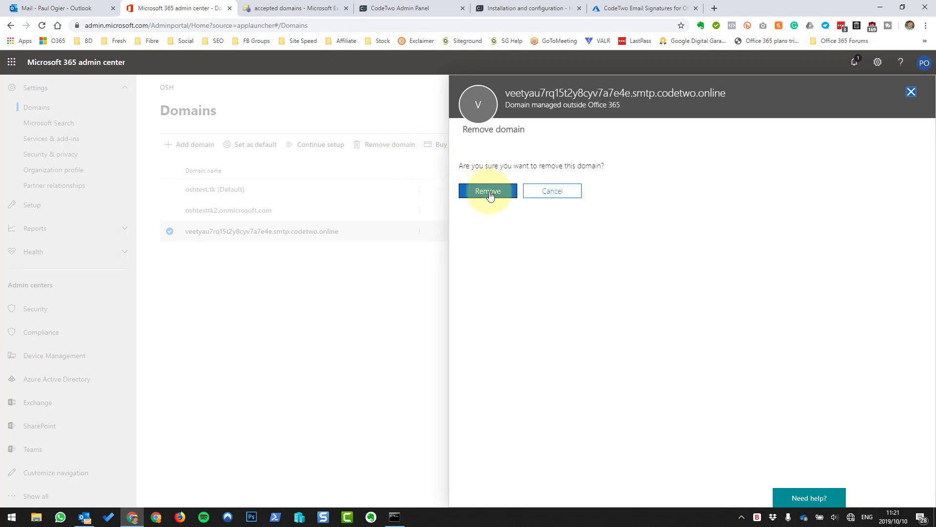
click(483, 191)
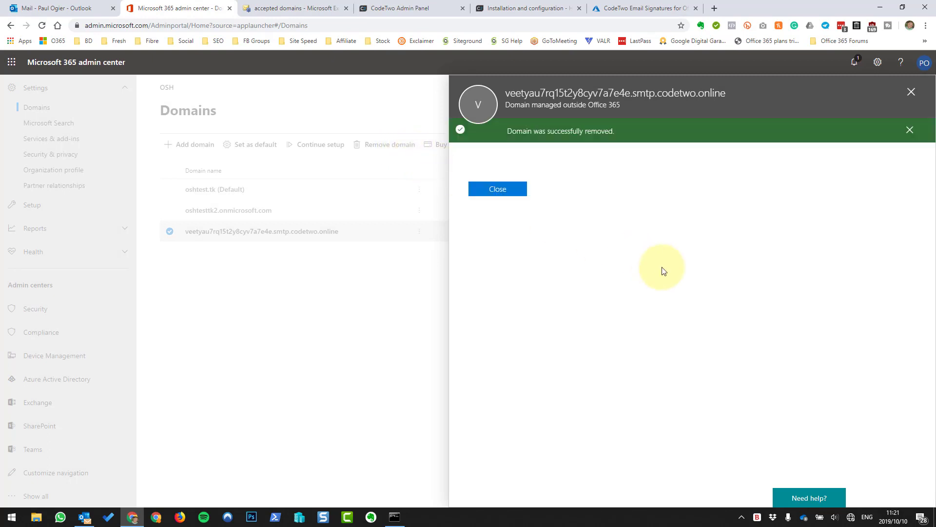
key(Escape)
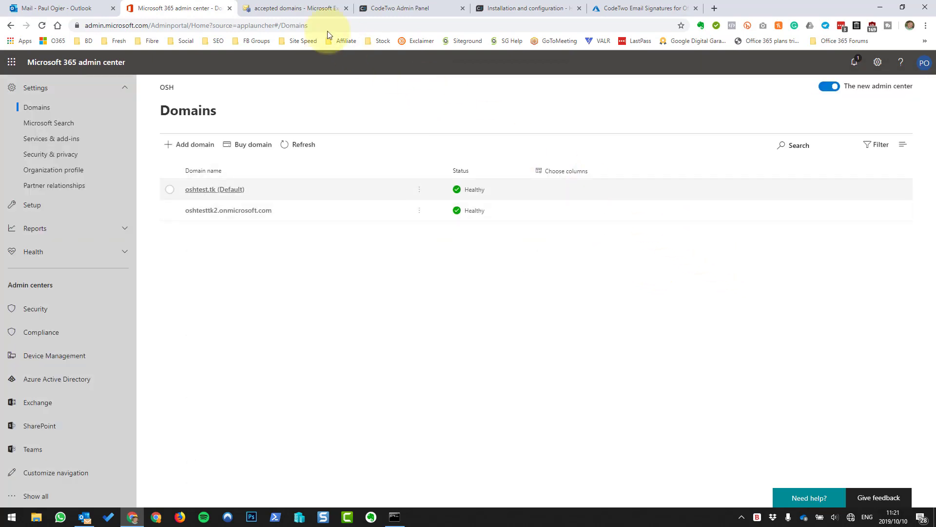
click(271, 9)
click(146, 160)
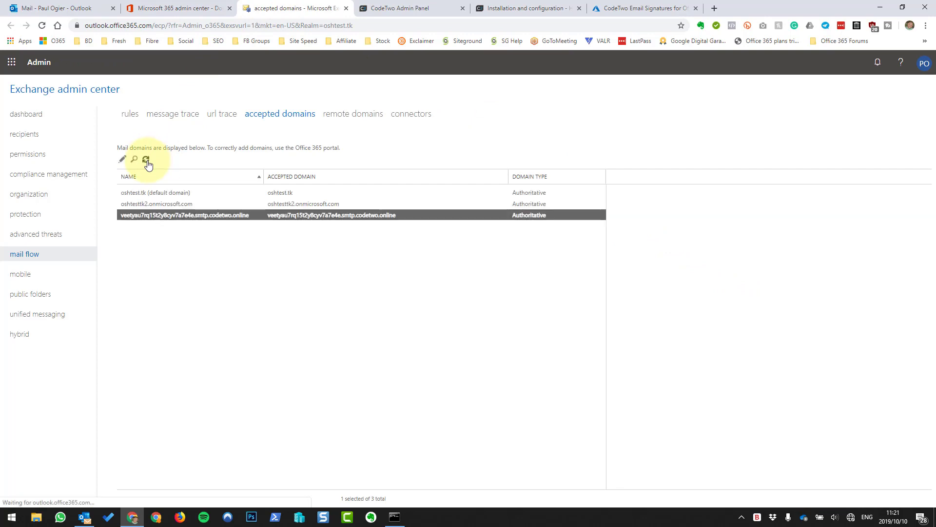
click(146, 160)
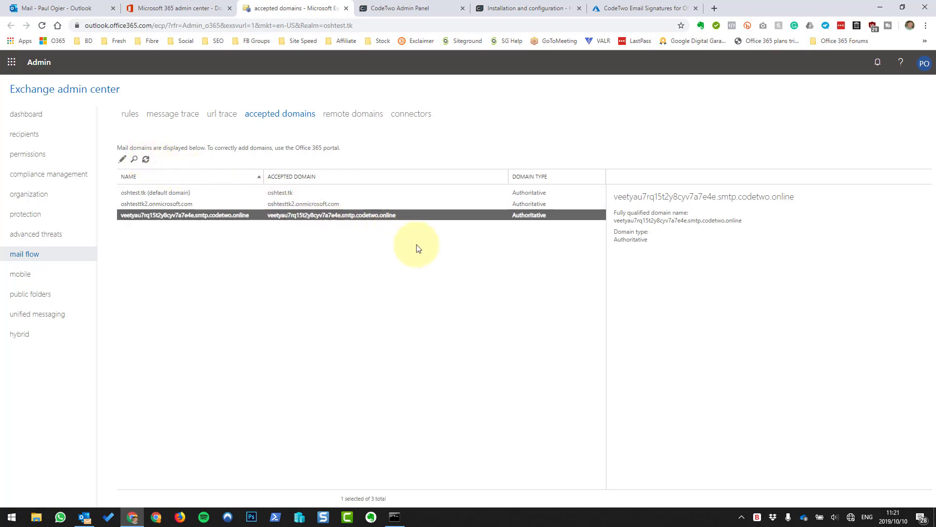
Step: Delete the CodeTwo Email Signatures for Office 365 Add-in app registration in the Azure Active Directory admin center
click(654, 6)
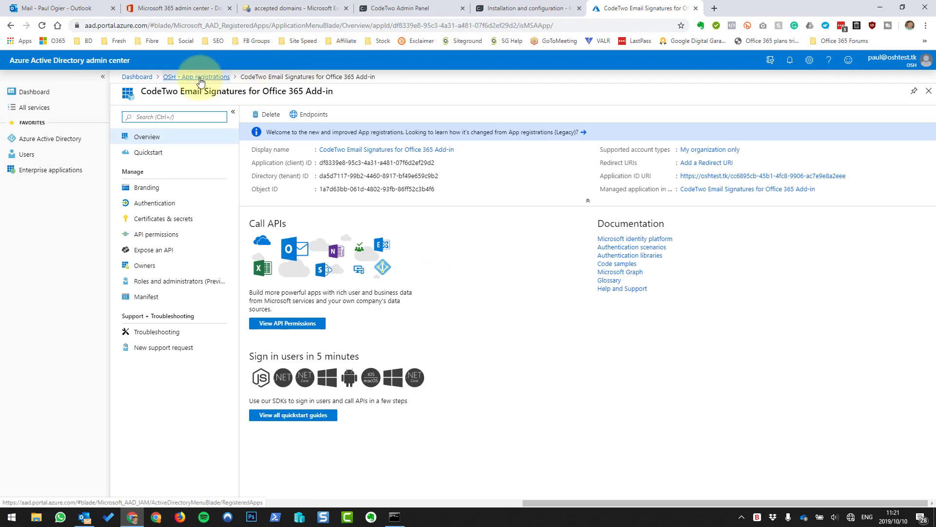
click(41, 139)
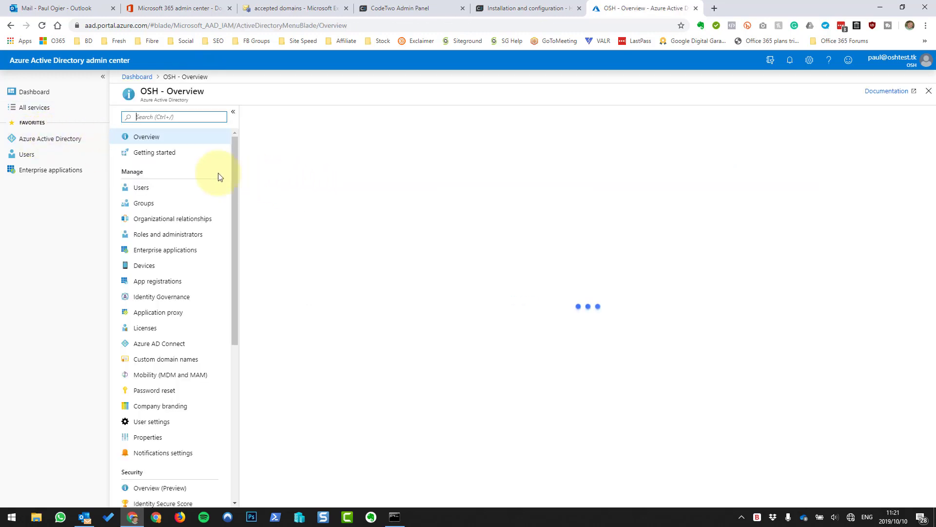
text(app)
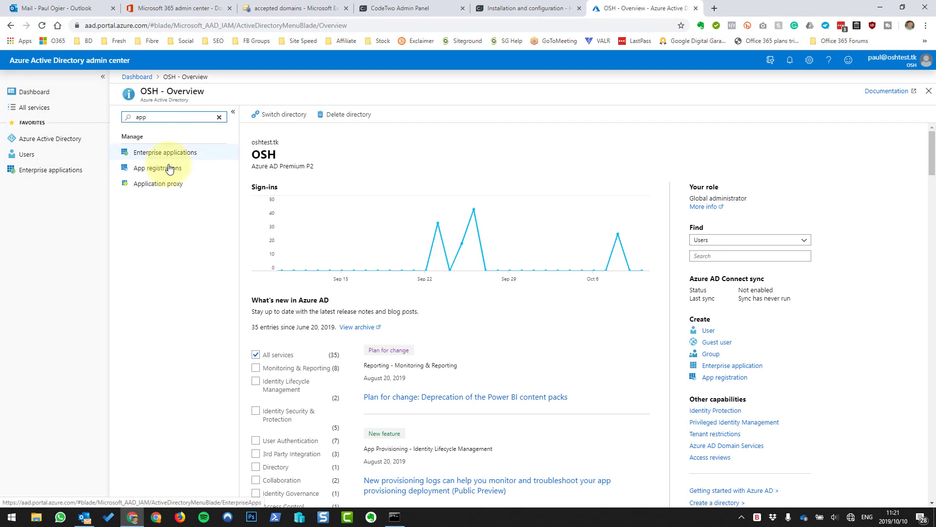
click(169, 169)
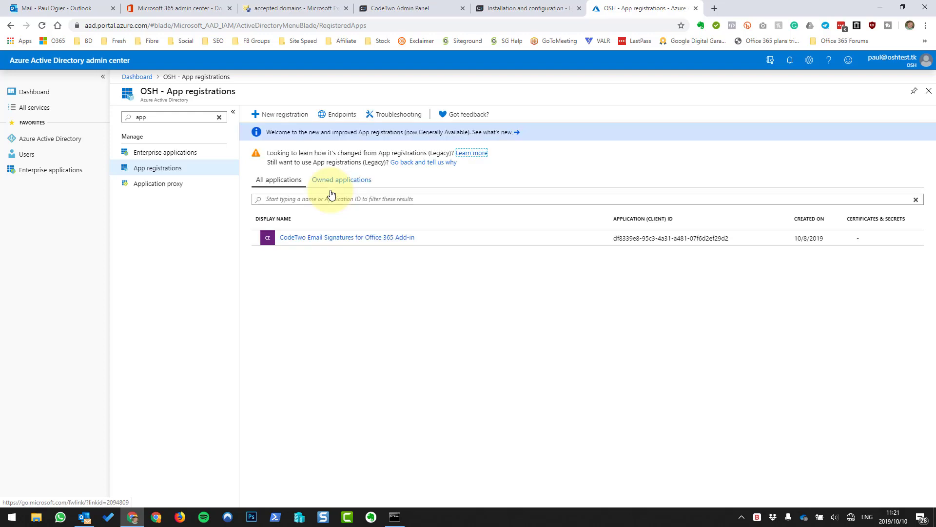
click(380, 238)
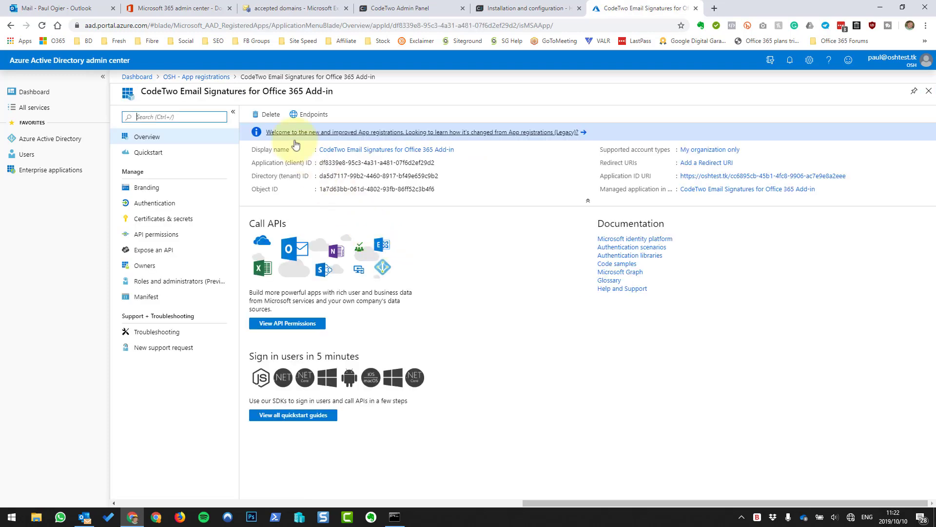
click(268, 114)
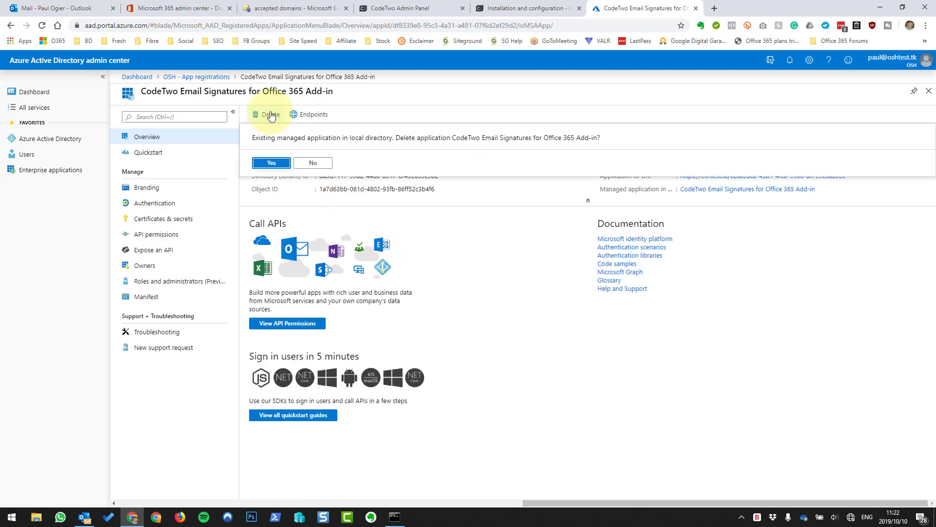
click(268, 163)
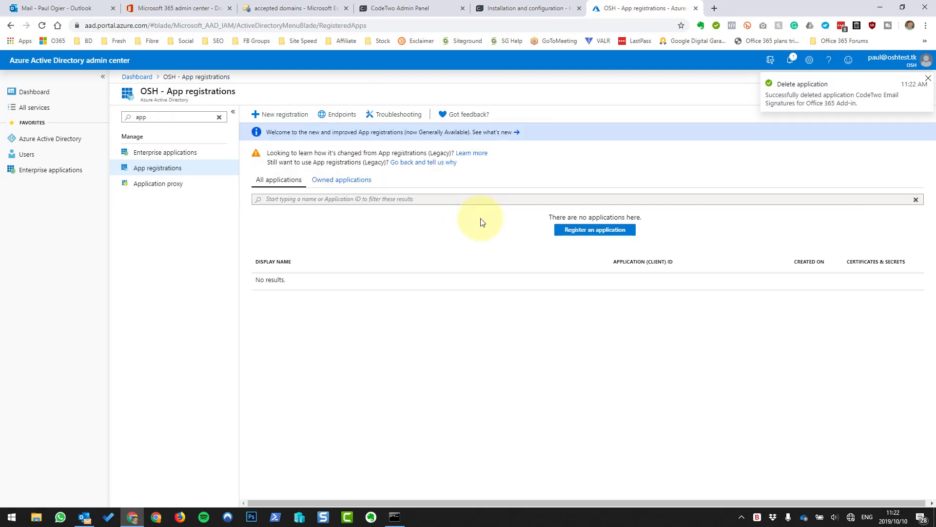
Step: Find the enterprise applications in Azure Active Directory and delete the CodeTwo Email Signatures for Office 365 application
click(56, 139)
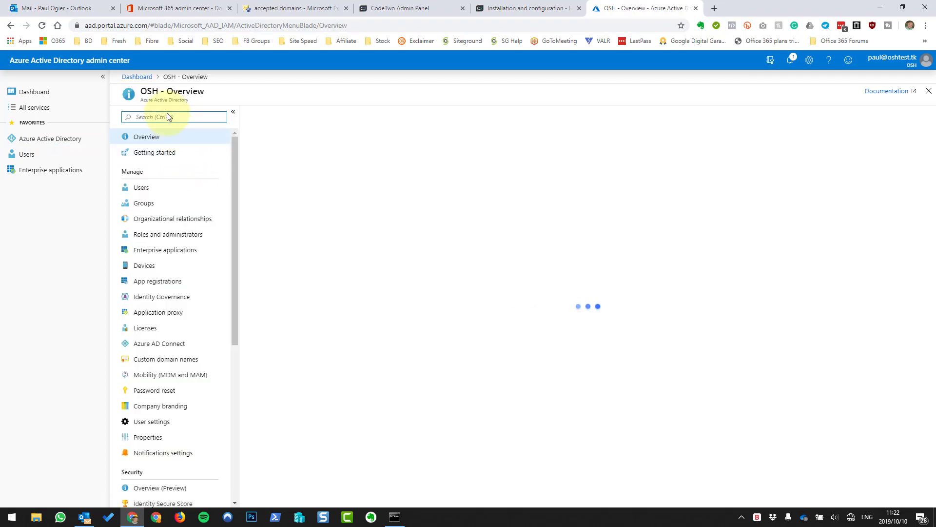
text(app)
click(167, 151)
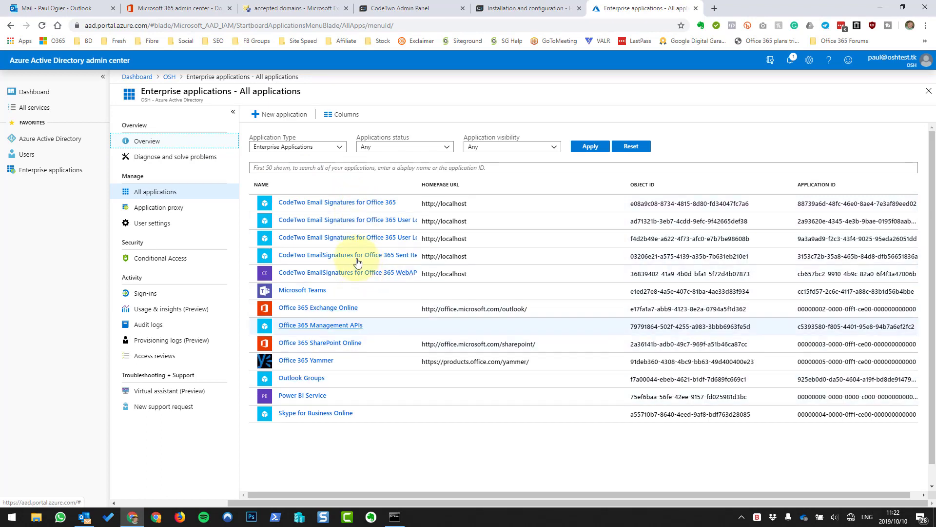
click(335, 204)
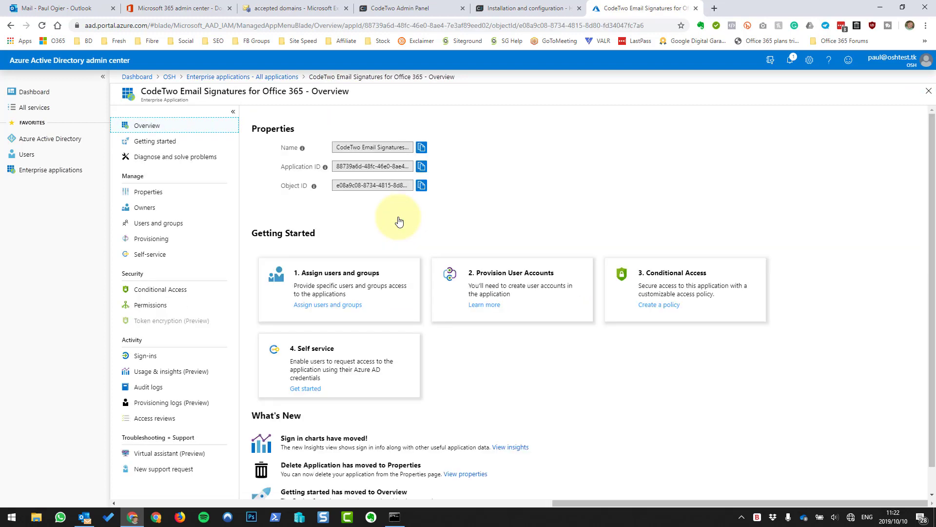
click(161, 194)
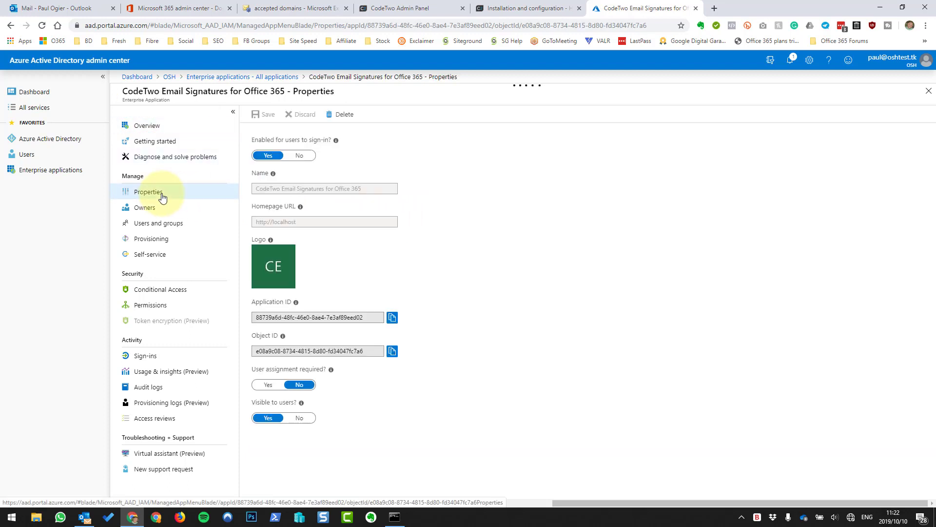
click(340, 114)
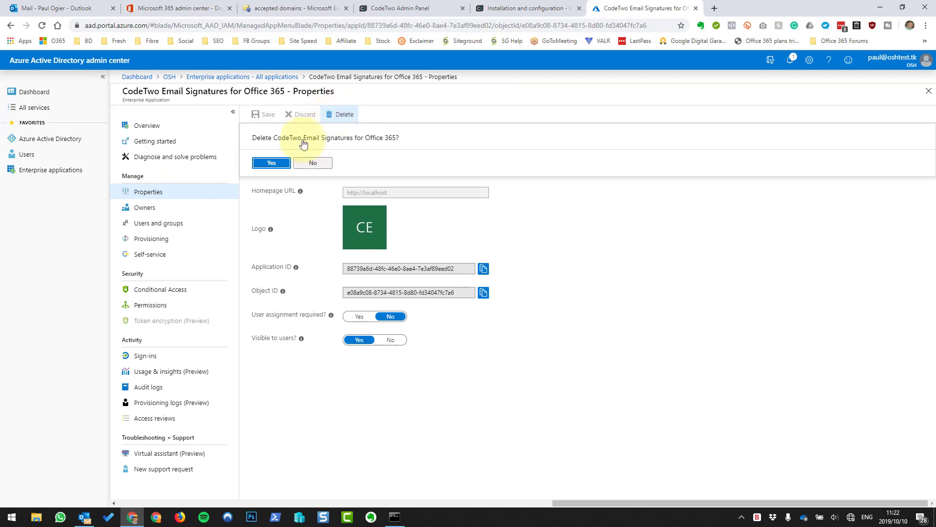
click(263, 162)
Step: Delete both CodeTwo Email Signatures for Office 365 User Logon enterprise applications
click(257, 203)
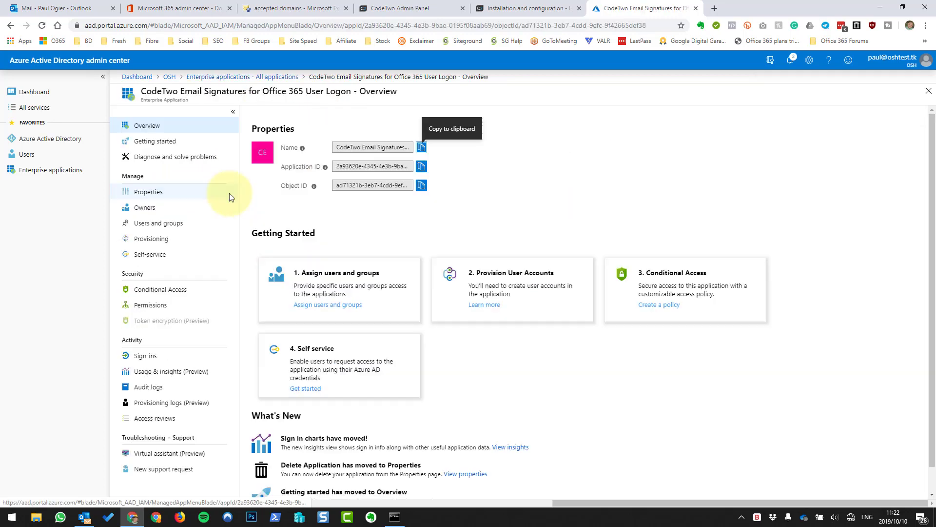
click(174, 191)
click(338, 115)
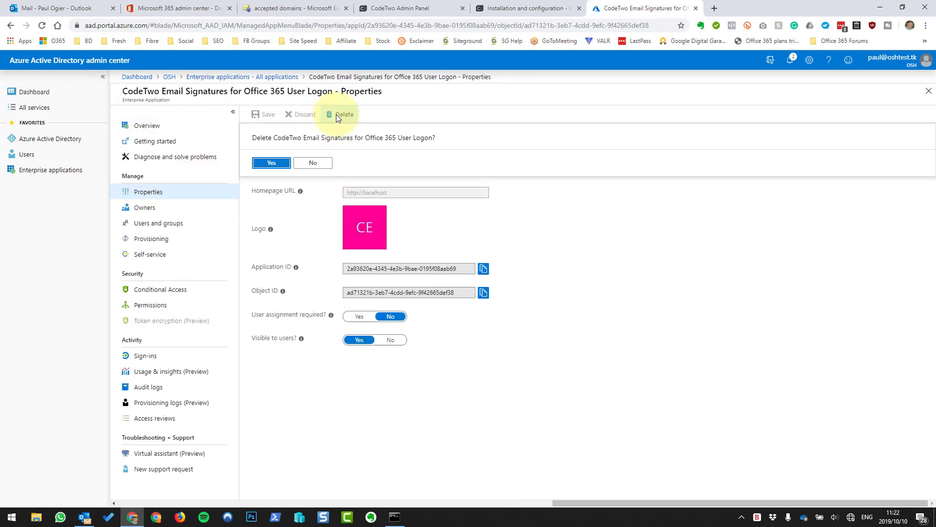
click(280, 163)
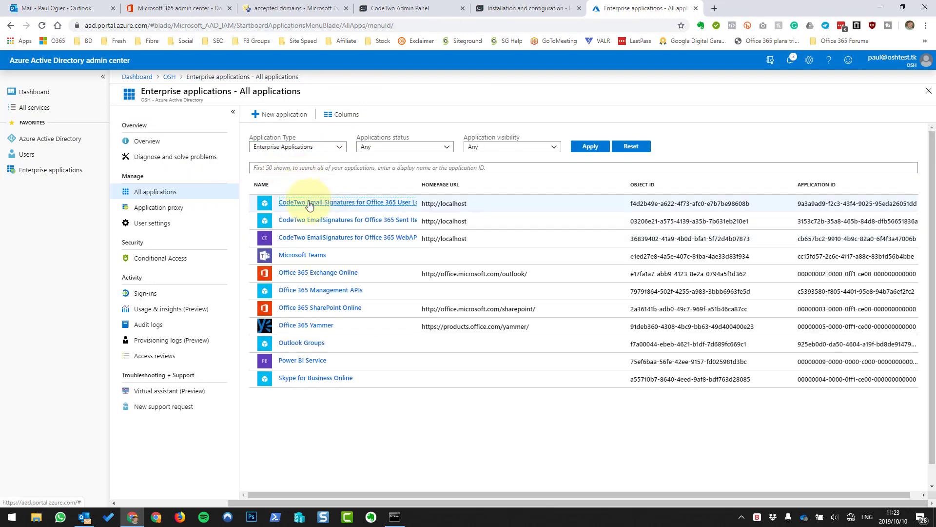
click(310, 203)
click(165, 192)
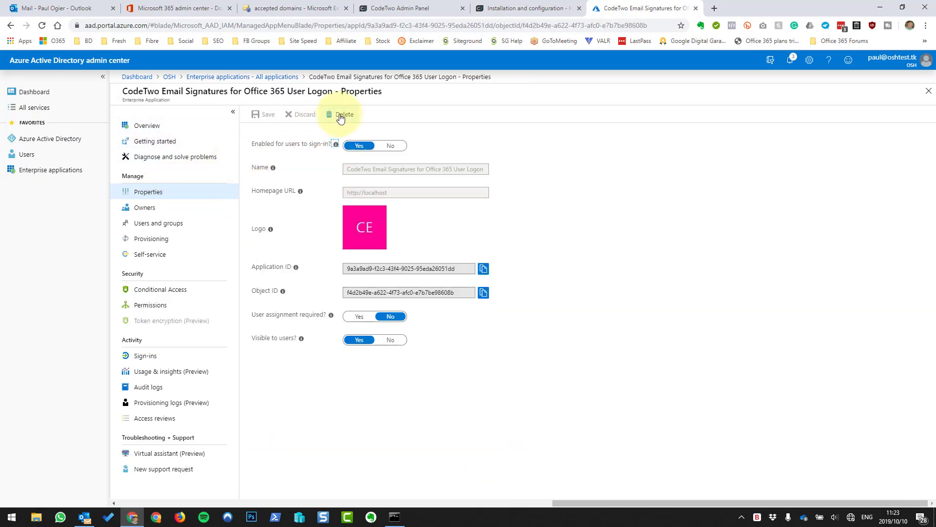
click(337, 117)
click(280, 164)
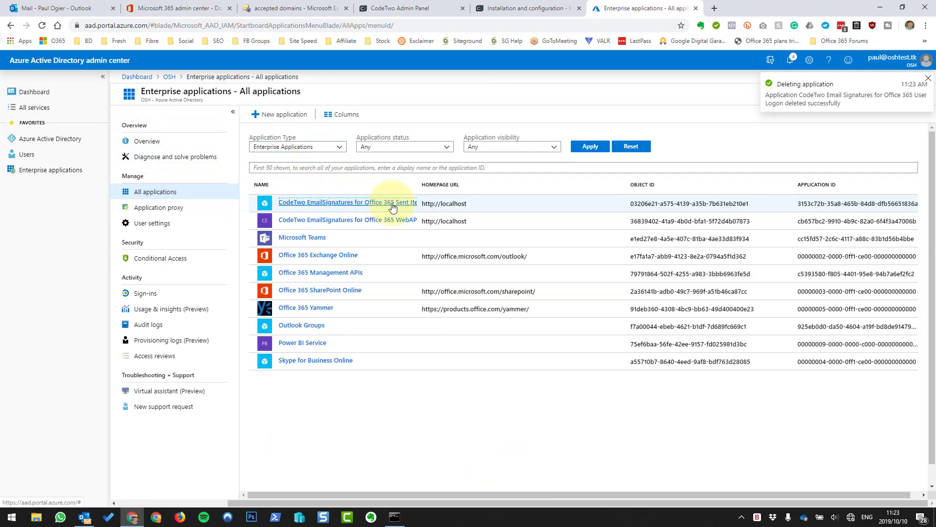
Step: Delete the CodeTwo EmailSignatures for Office 365 Sent Items Update and WebAPI enterprise applications
click(376, 203)
click(146, 192)
click(342, 115)
click(274, 162)
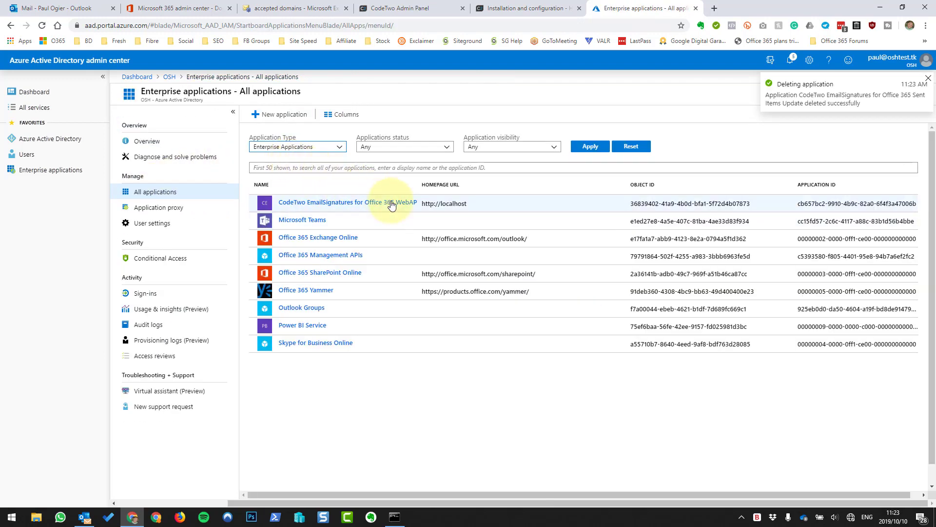
click(385, 202)
click(147, 191)
click(341, 116)
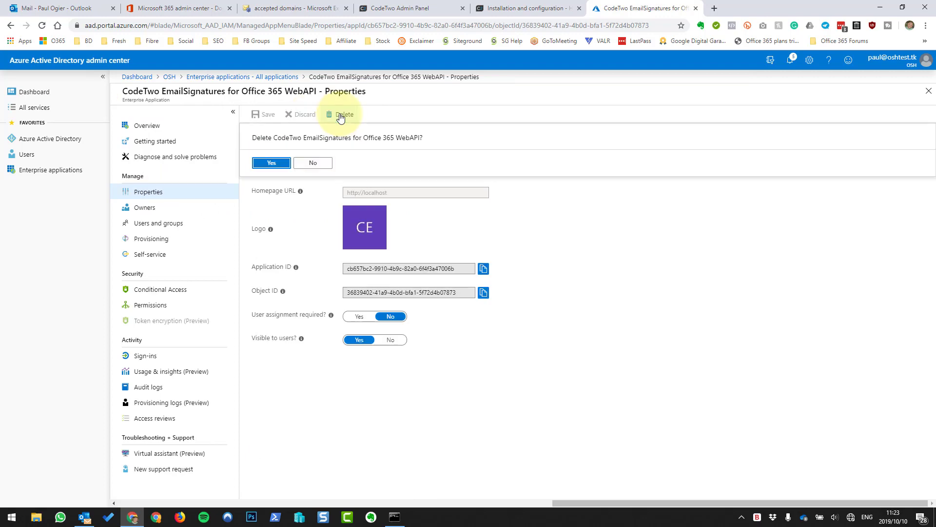
key(Return)
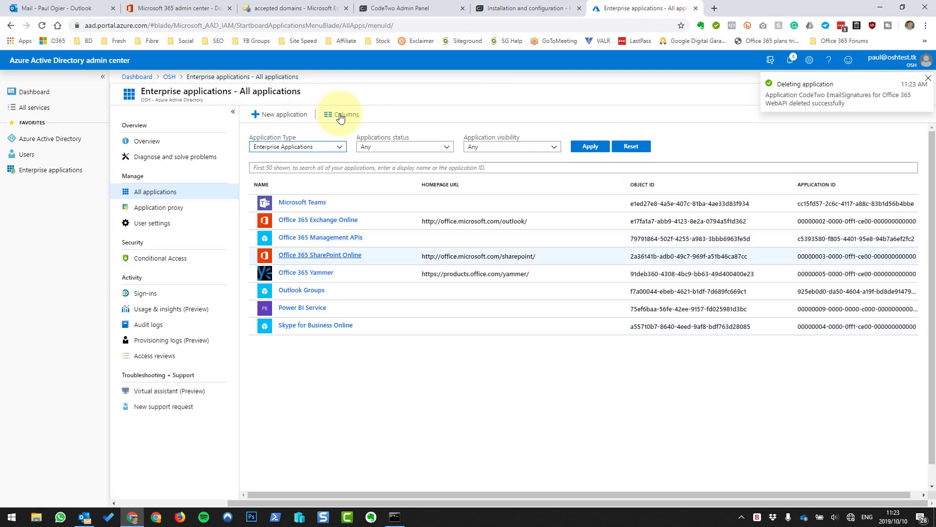
Step: Return to the CodeTwo Admin Panel and finish the OSH tenant deregistration wizard
click(428, 8)
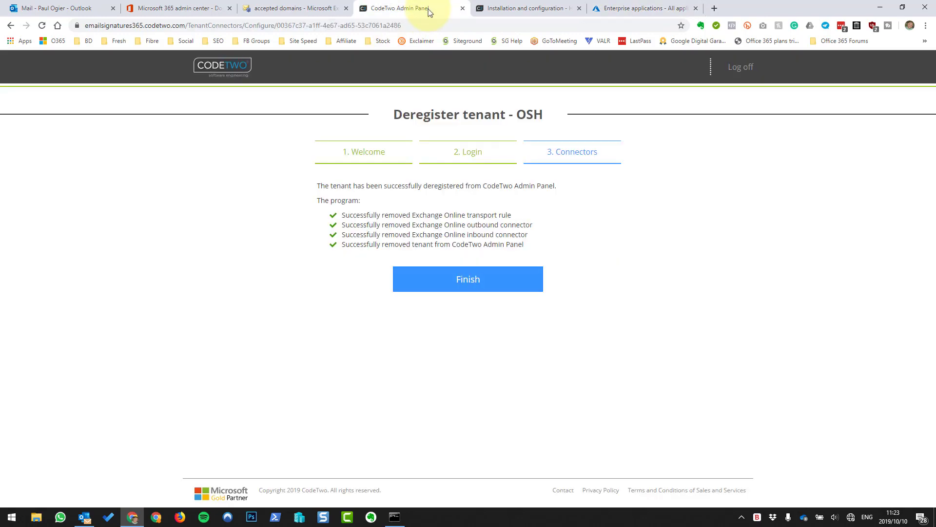
click(492, 281)
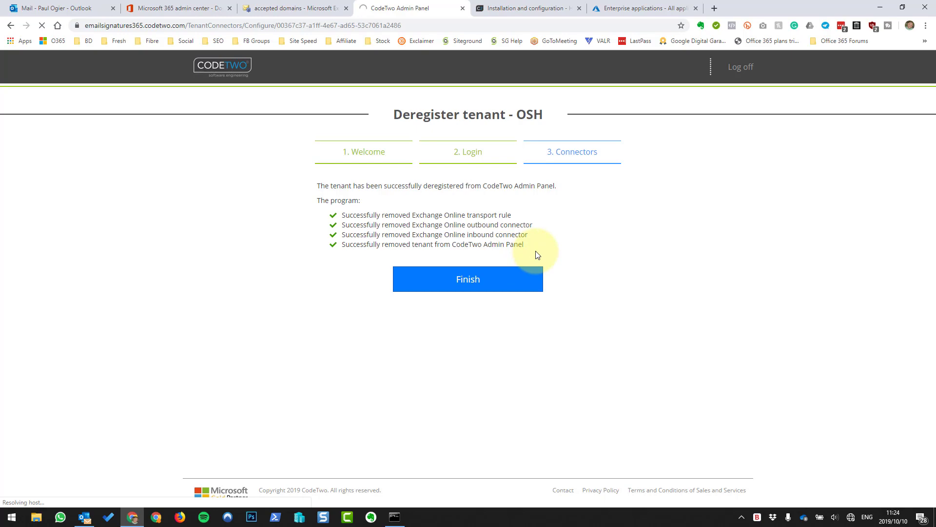
Step: Check the Azure AD enterprise applications and tenant overview, and look through Services & add-ins in the Microsoft 365 admin center for CodeTwo entries
click(618, 8)
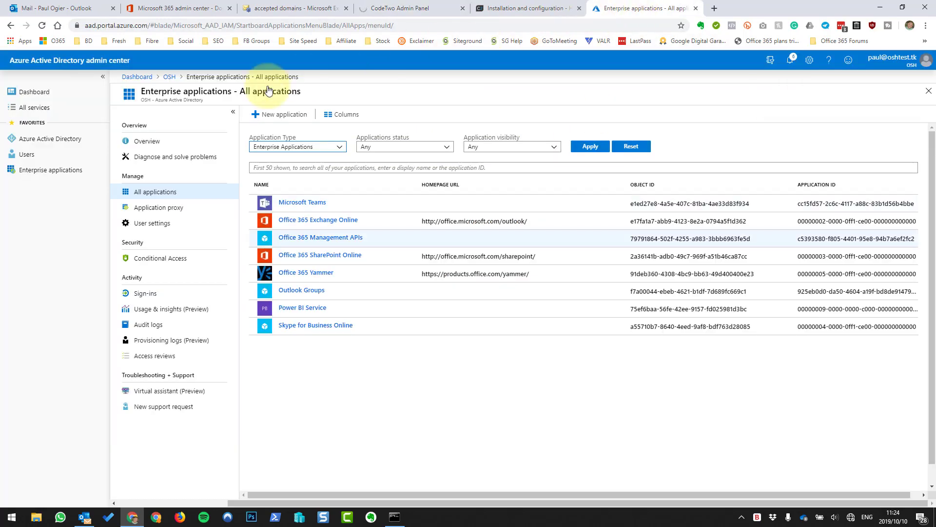
click(46, 140)
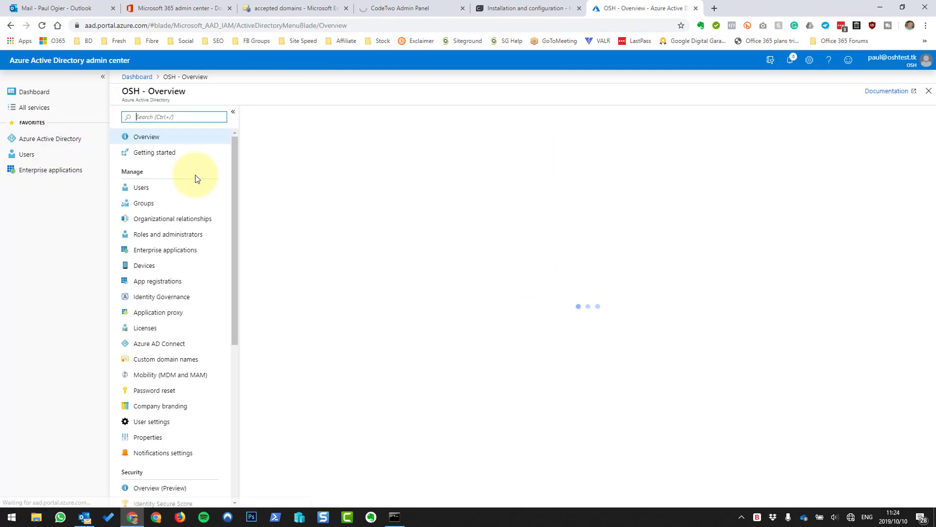
click(161, 3)
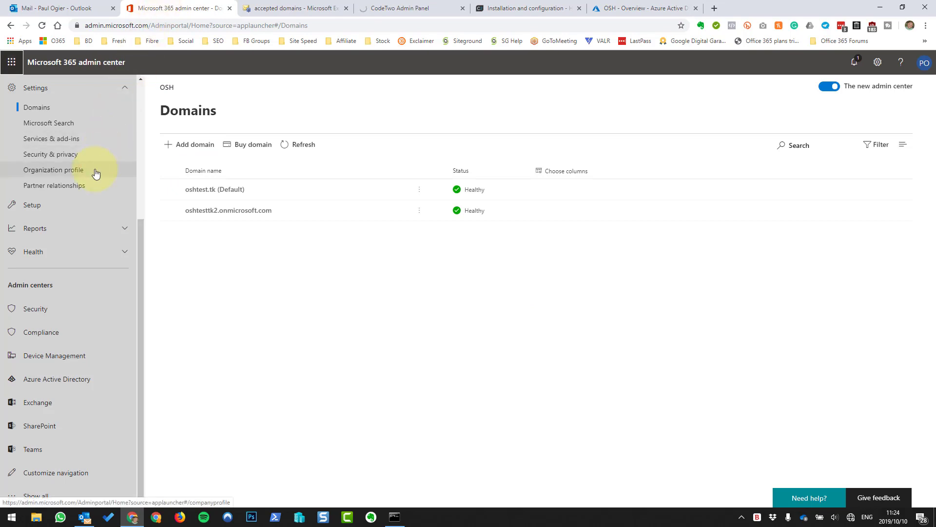
scroll(95, 174, up, 2)
scroll(96, 174, up, 3)
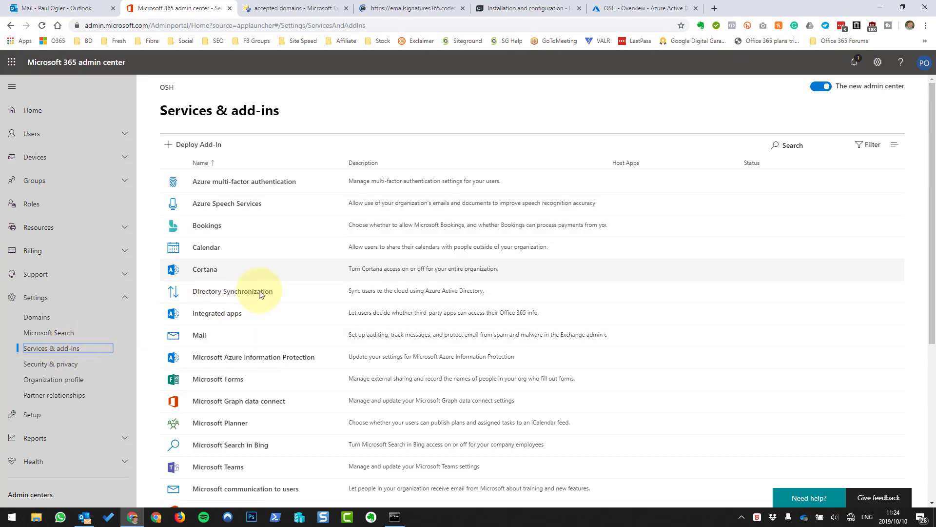
scroll(293, 283, down, 5)
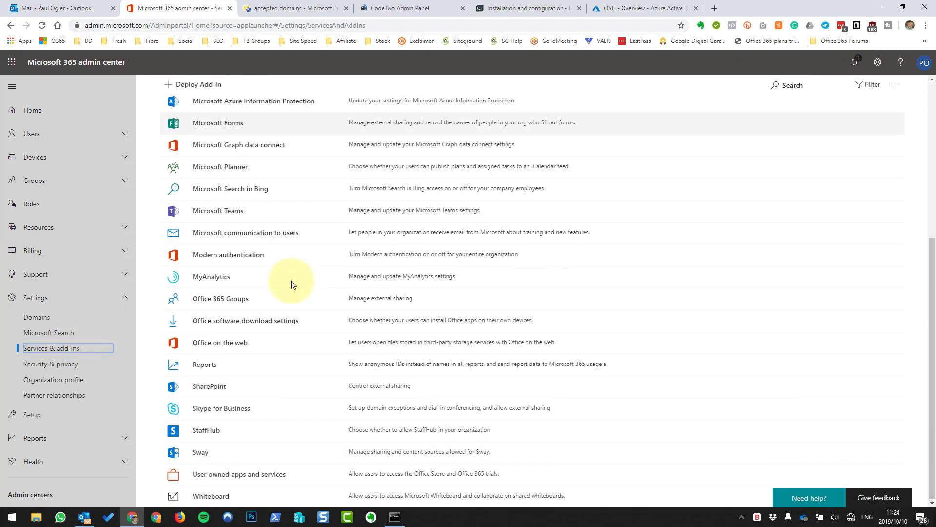
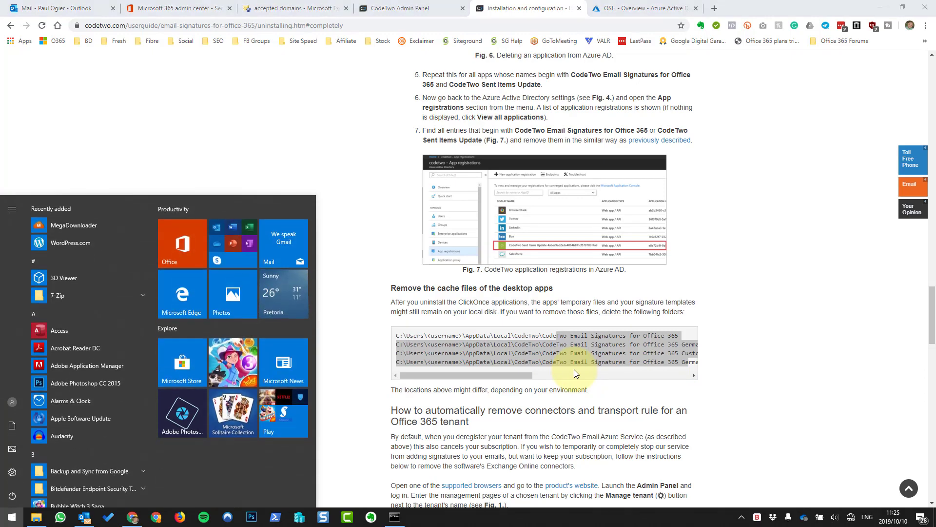
Step: Open Programs and Features in Control Panel and uninstall the CodeTwo Email Signatures for Office 365 - Manage Signatures App
text(control)
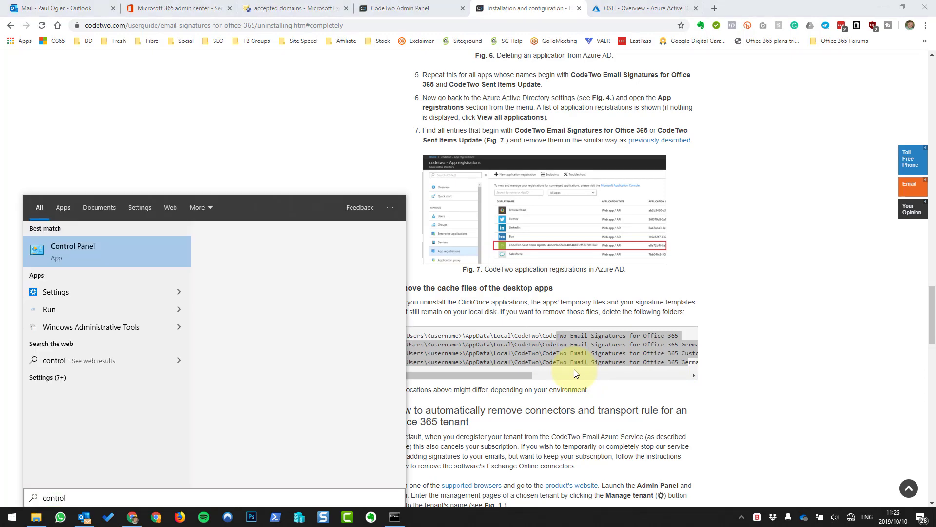
key(Return)
click(374, 193)
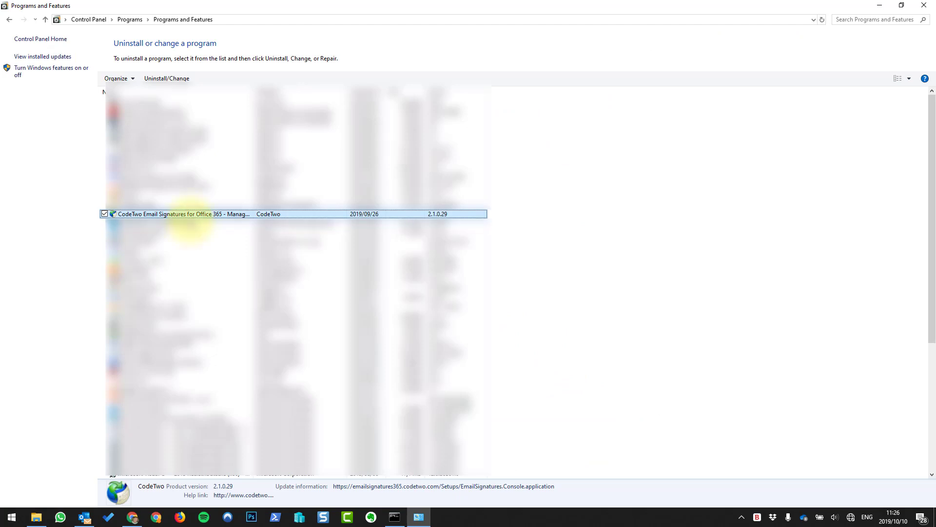
click(161, 78)
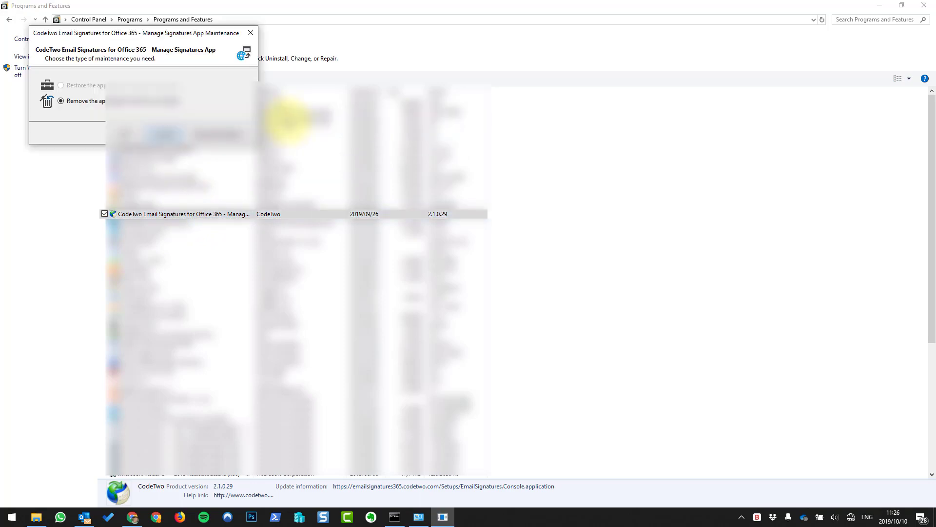
click(125, 133)
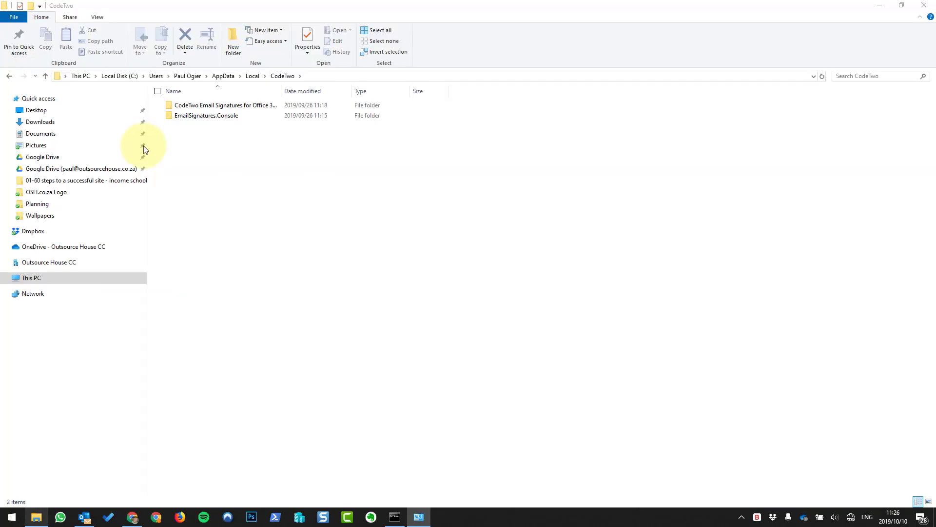
Step: Go up from the CodeTwo cache folder to AppData\Local and delete the whole CodeTwo folder
right_click(252, 218)
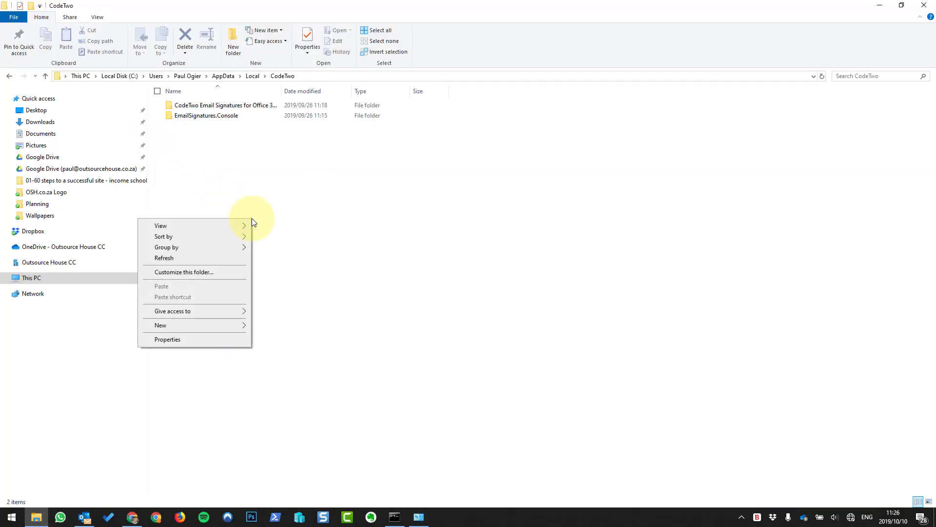
click(201, 261)
double_click(225, 117)
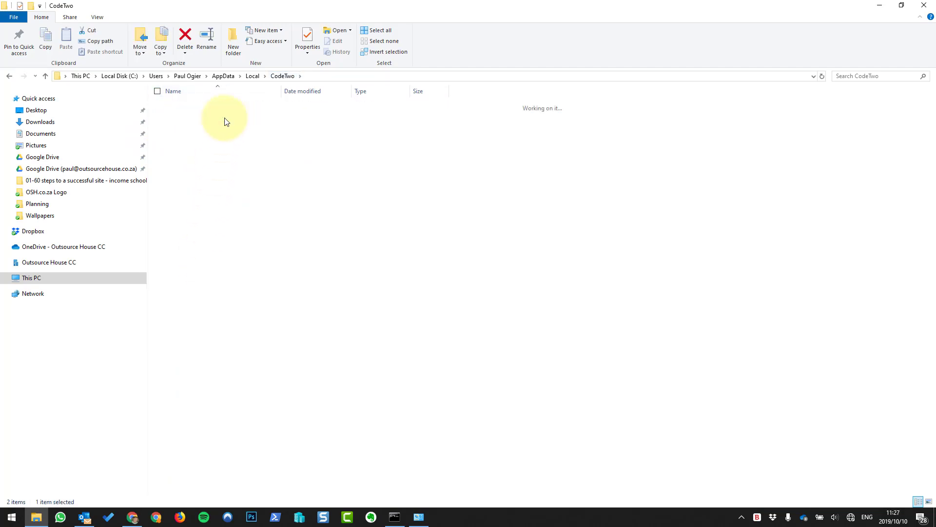
click(254, 77)
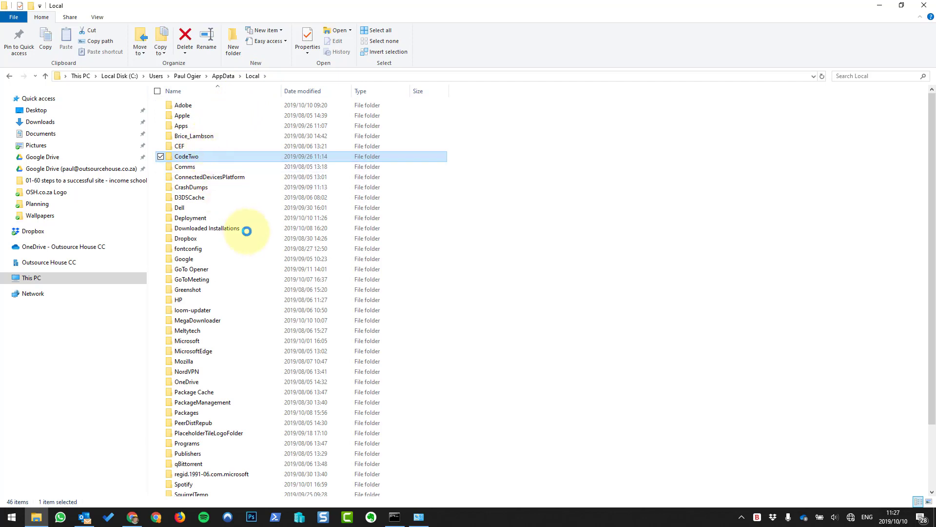
key(shift+F10)
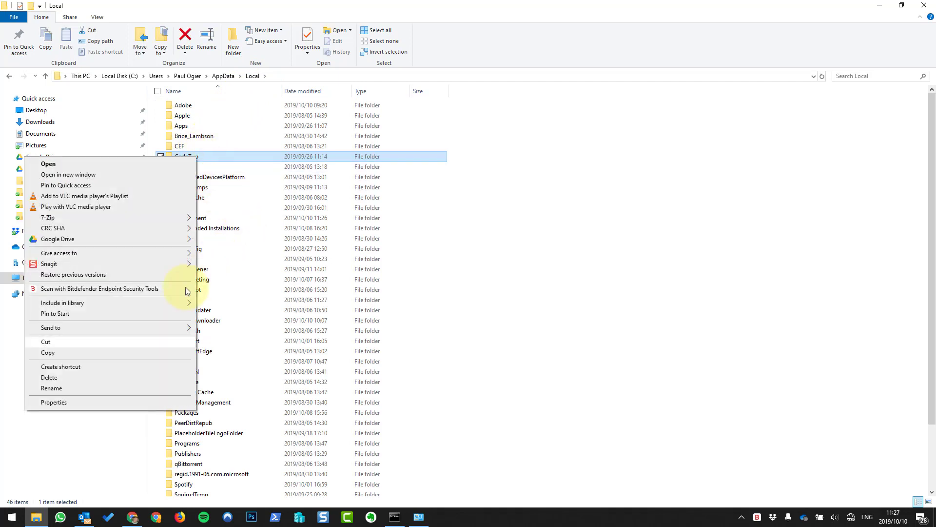
click(86, 381)
key(Delete)
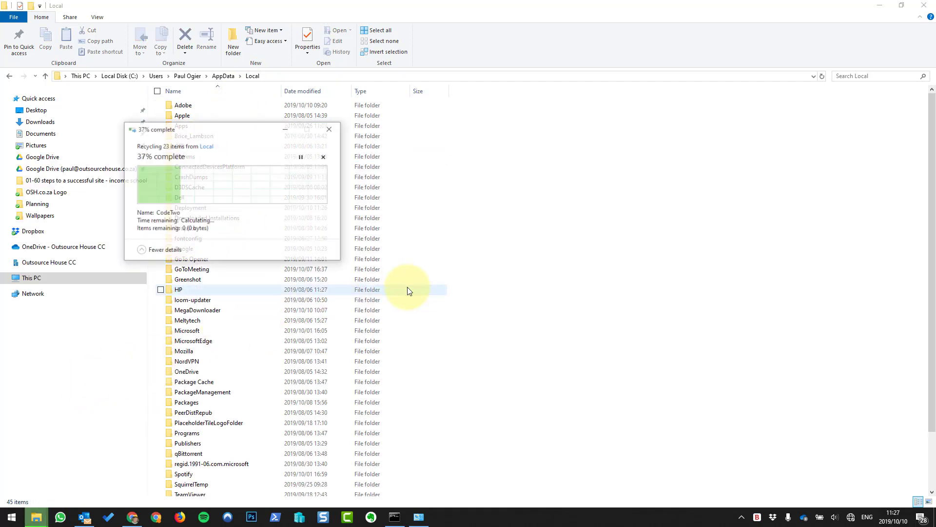
Step: Return to the CodeTwo uninstall guide and read the full list of desktop app cache folders to remove
key(alt+Tab)
key(alt+Tab)
key(alt+Tab)
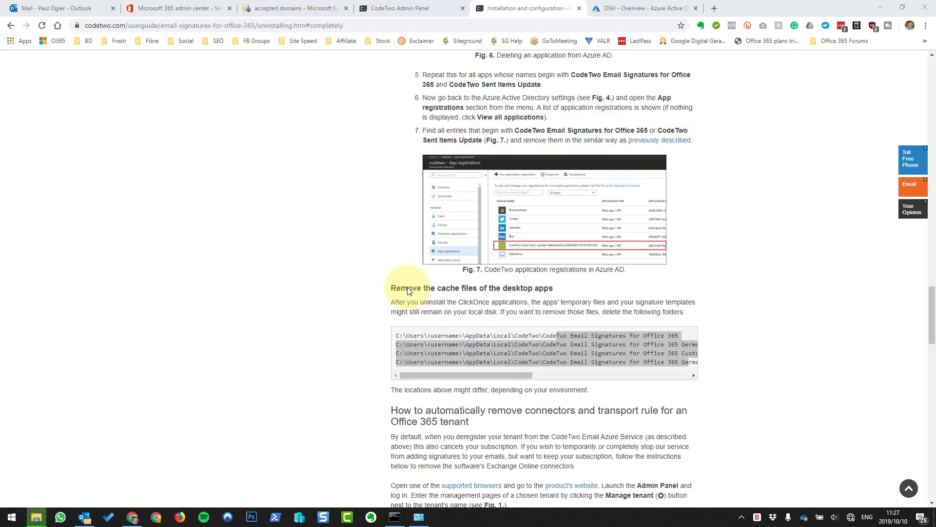
click(652, 299)
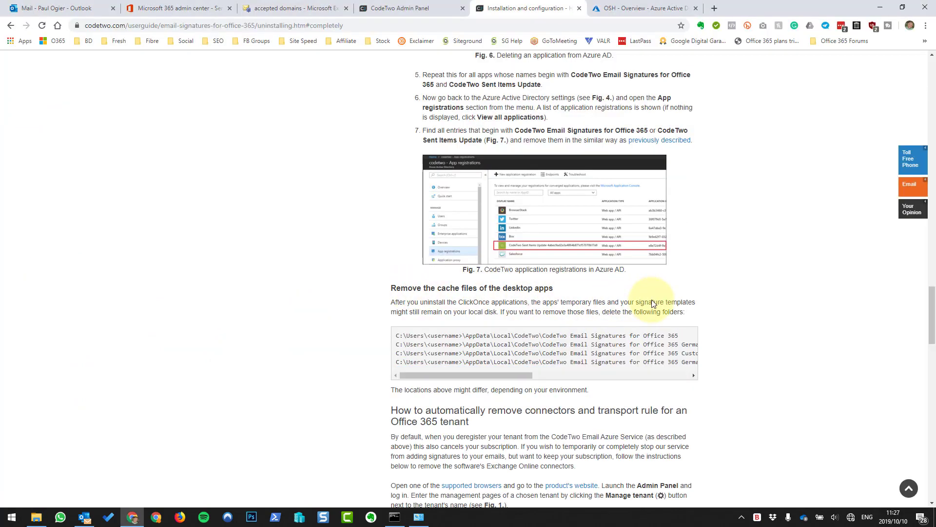
scroll(512, 292, down, 1)
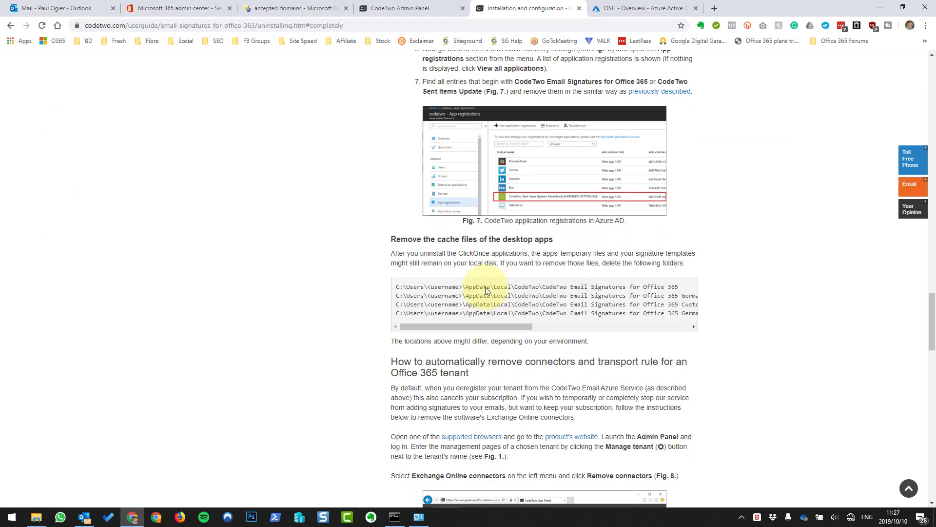
drag(546, 287, 746, 304)
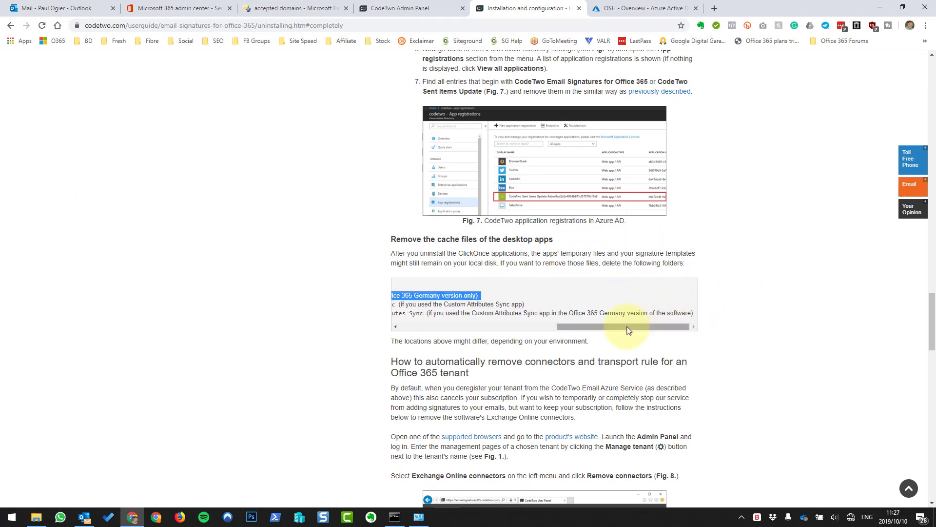
drag(601, 326, 550, 328)
click(585, 300)
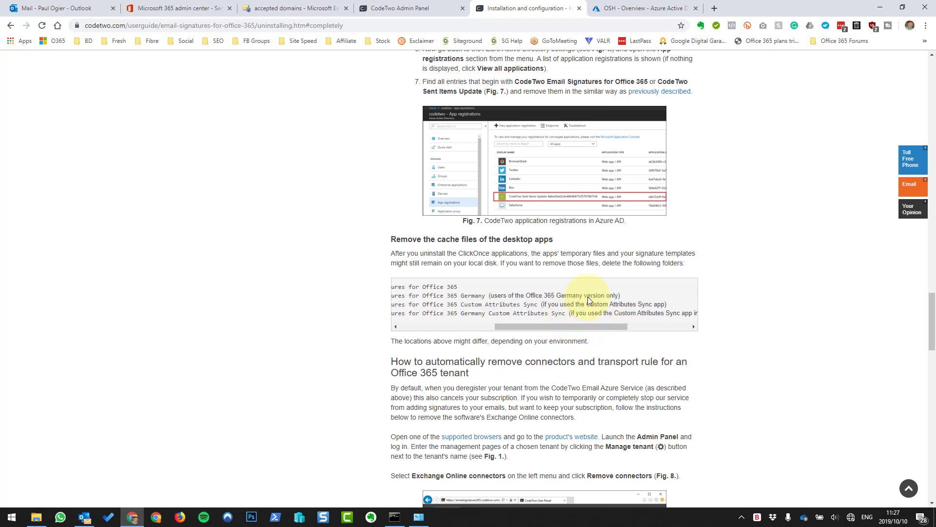
mouse_move(496, 304)
mouse_down()
mouse_move(634, 304)
mouse_move(623, 329)
mouse_move(495, 317)
mouse_move(505, 303)
mouse_up()
scroll(600, 276, down, 2)
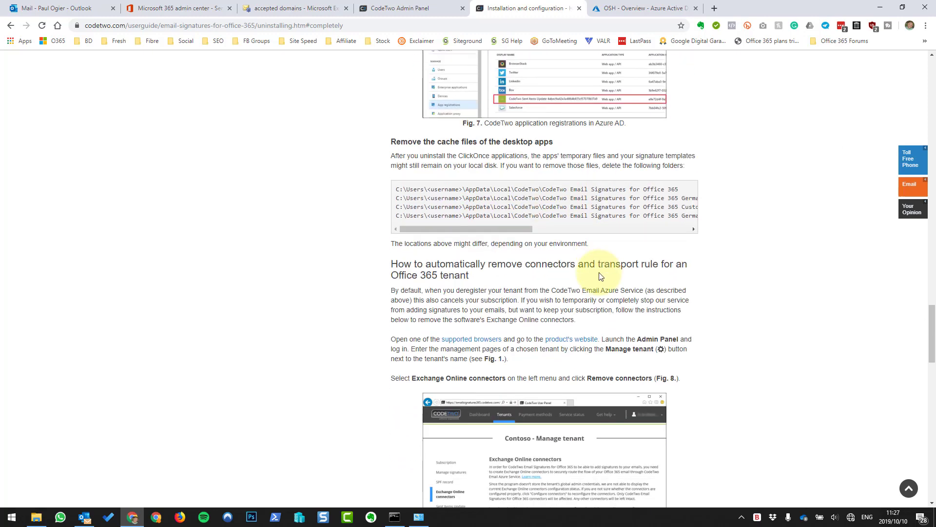
Step: Read the guide's sections on automatically and manually removing the connectors and transport rule, through the end of the page
scroll(539, 242, down, 2)
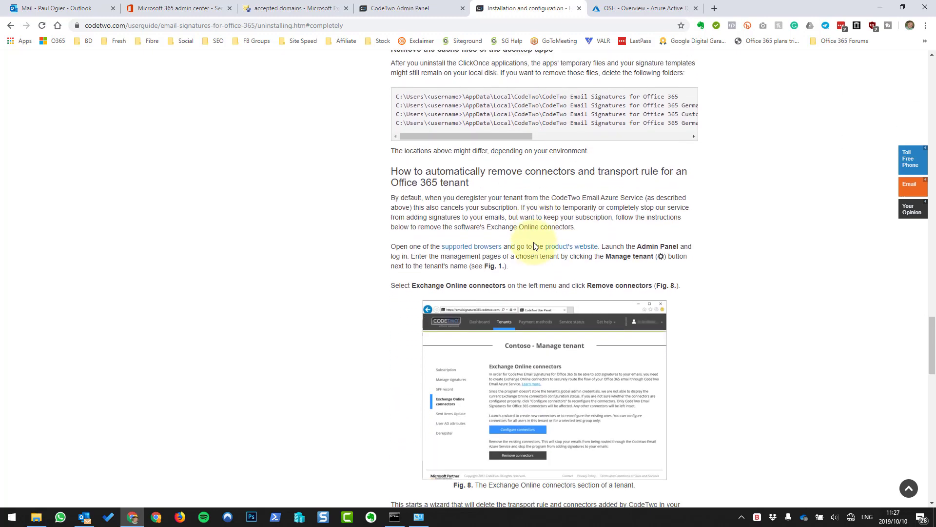
drag(426, 167, 686, 167)
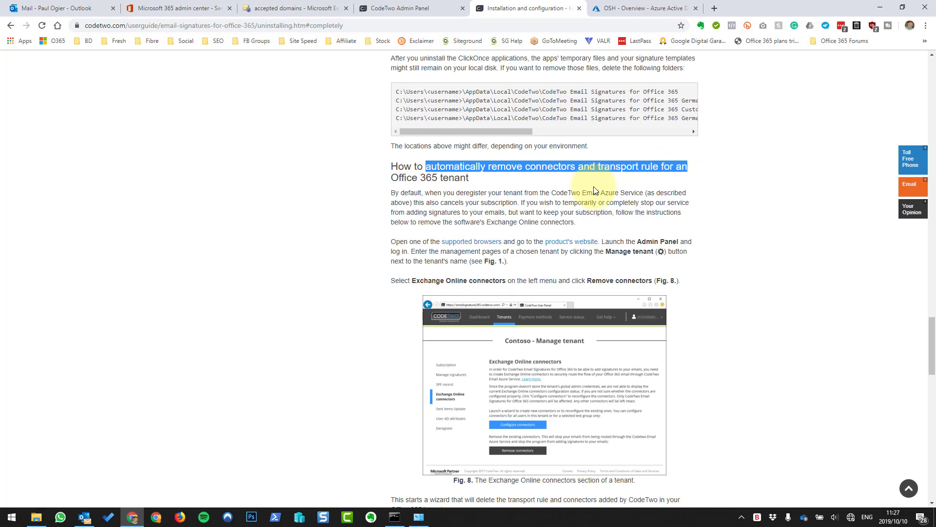
scroll(593, 187, down, 1)
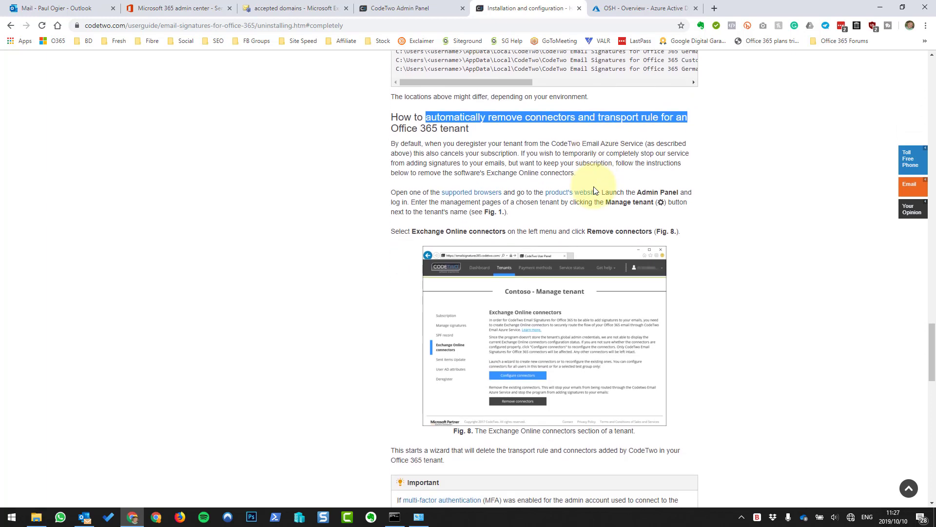
scroll(593, 188, down, 4)
scroll(595, 190, down, 1)
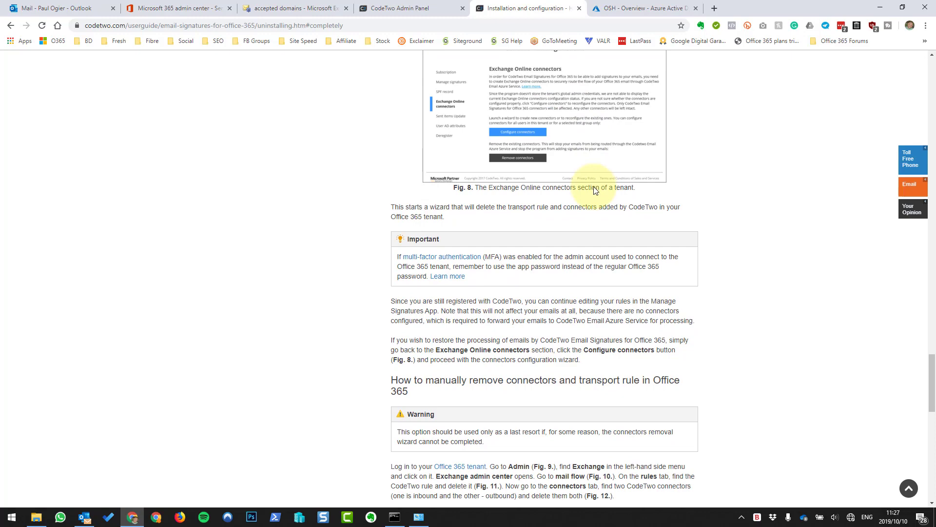
scroll(594, 190, down, 14)
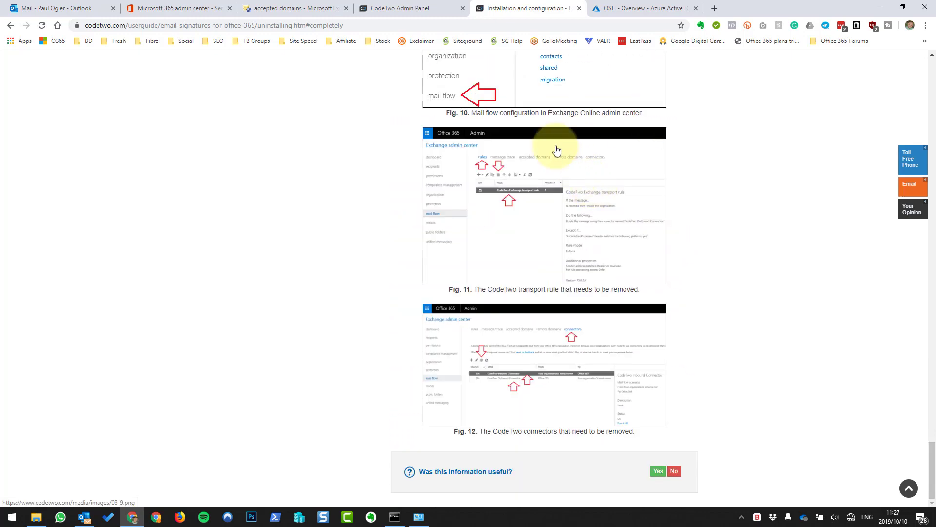
Step: Check the Tenants page in the CodeTwo Admin Panel and refresh the accepted domains list in the Exchange admin center
click(412, 8)
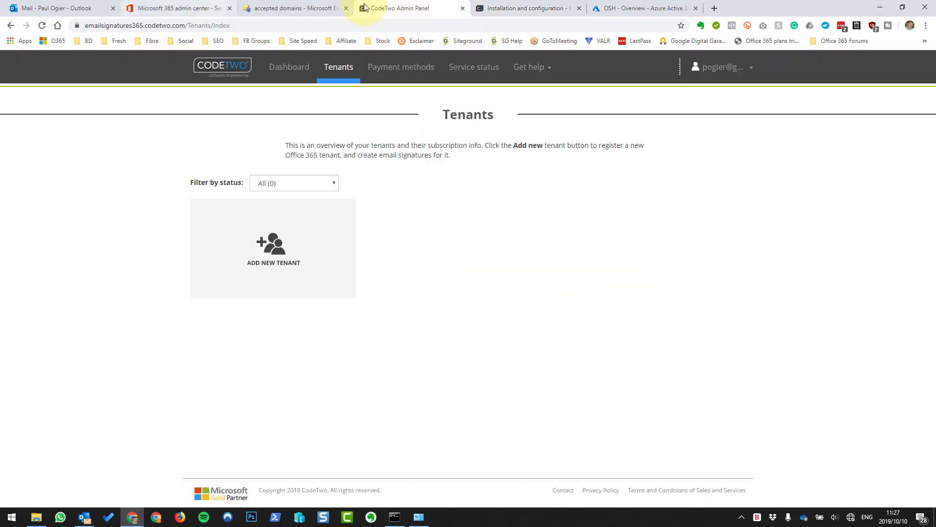
click(268, 8)
click(147, 159)
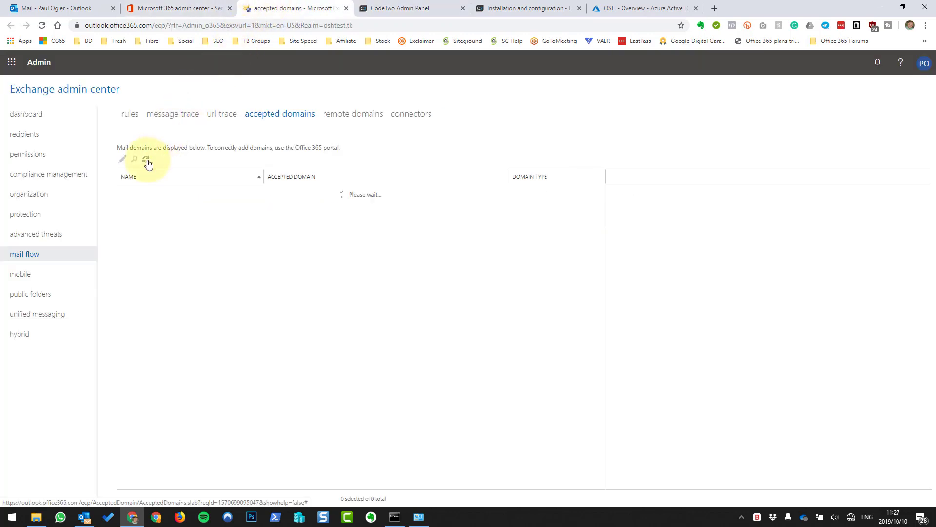